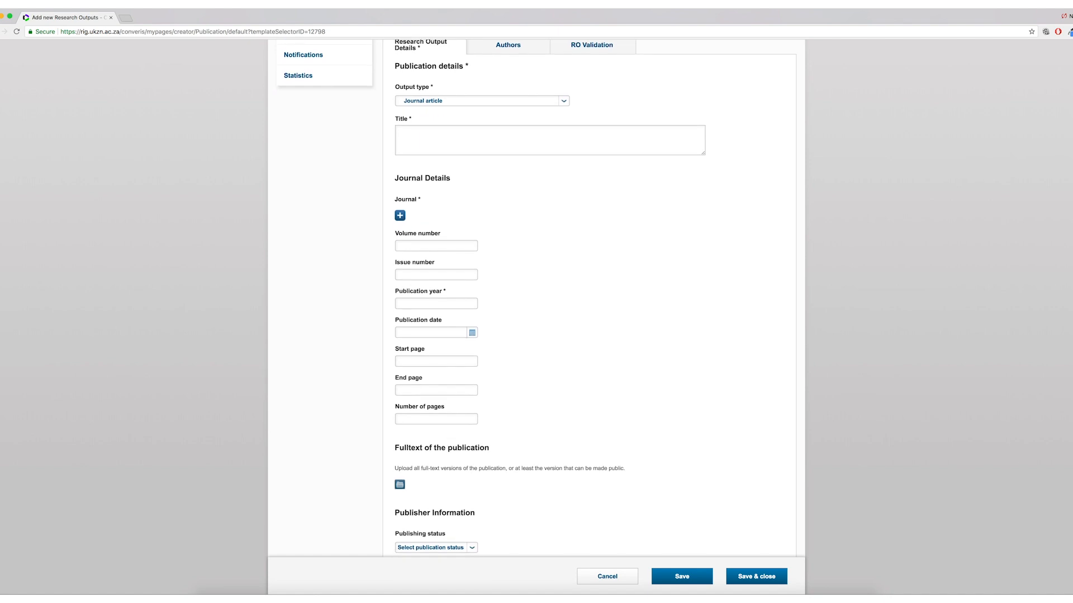
- Scroll through the new research output form to review its sections and fields
scroll(536, 302, down, 2)
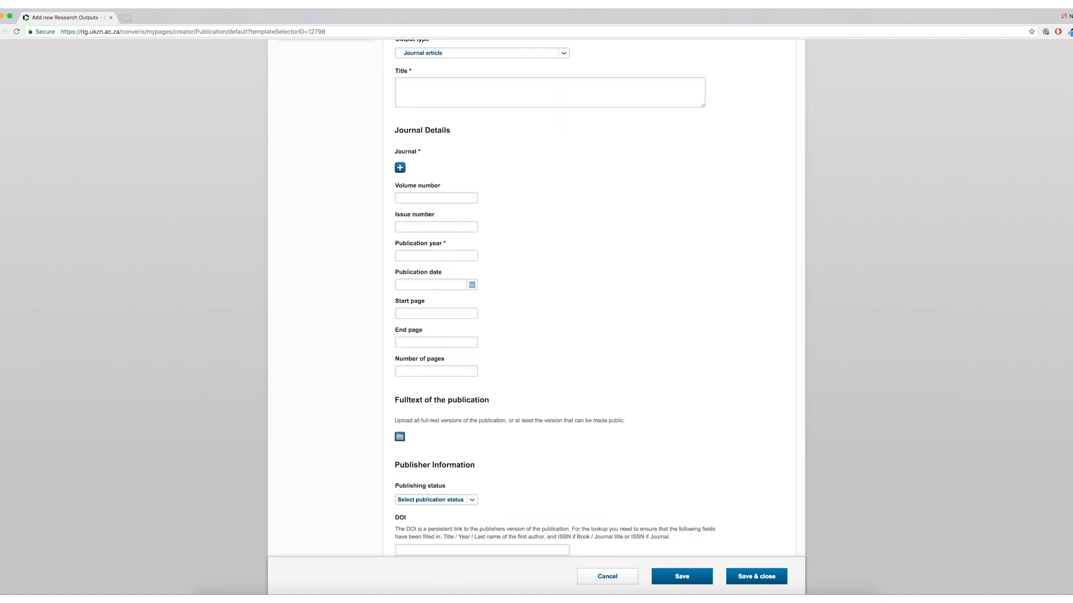
scroll(536, 301, down, 2)
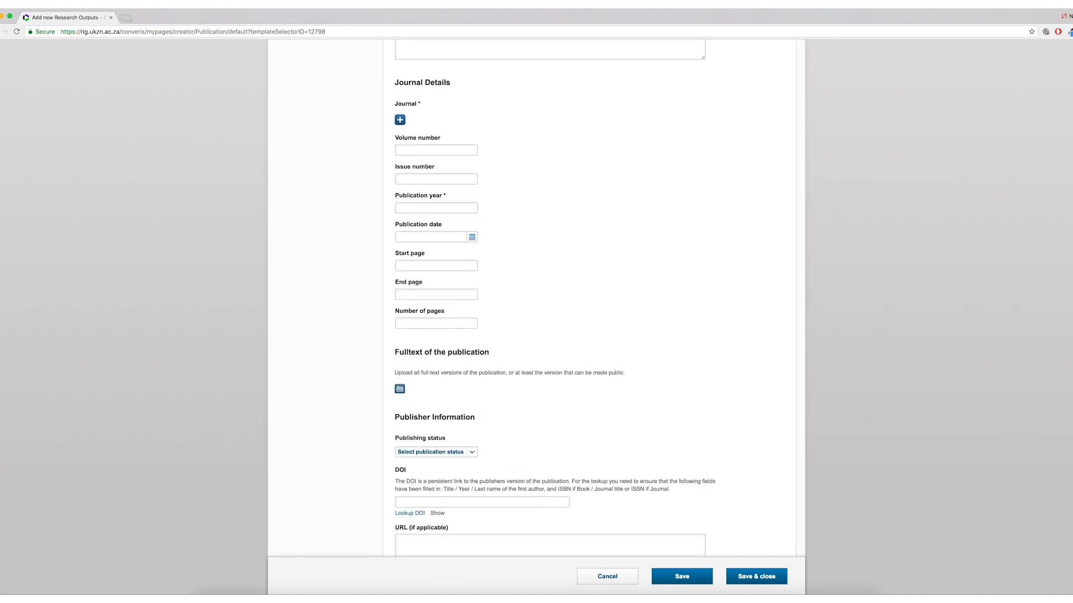
scroll(536, 302, down, 2)
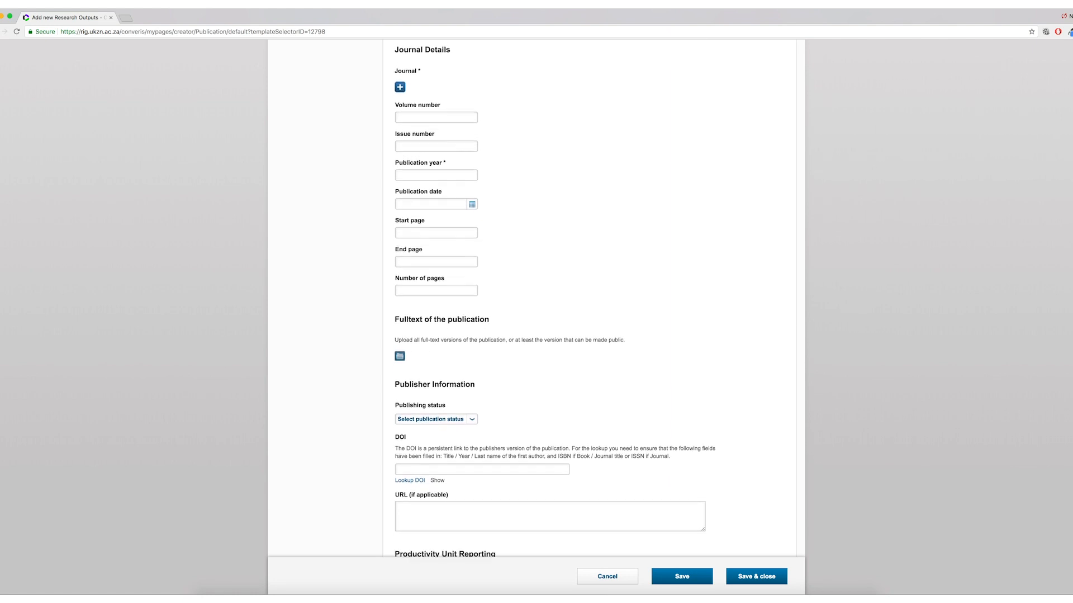
scroll(1070, 298, down, 2)
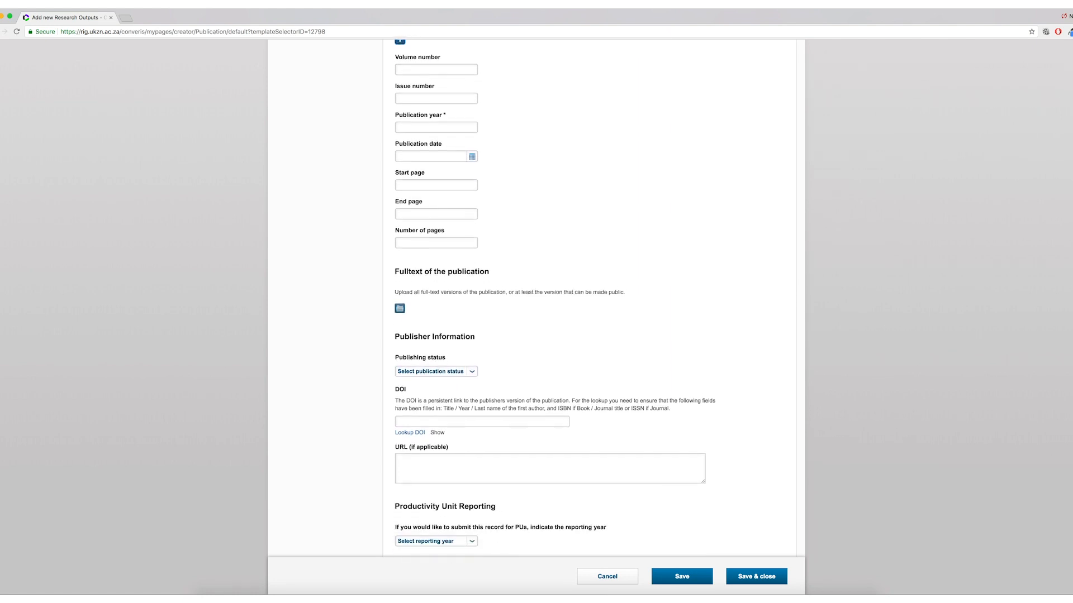
scroll(1070, 299, down, 2)
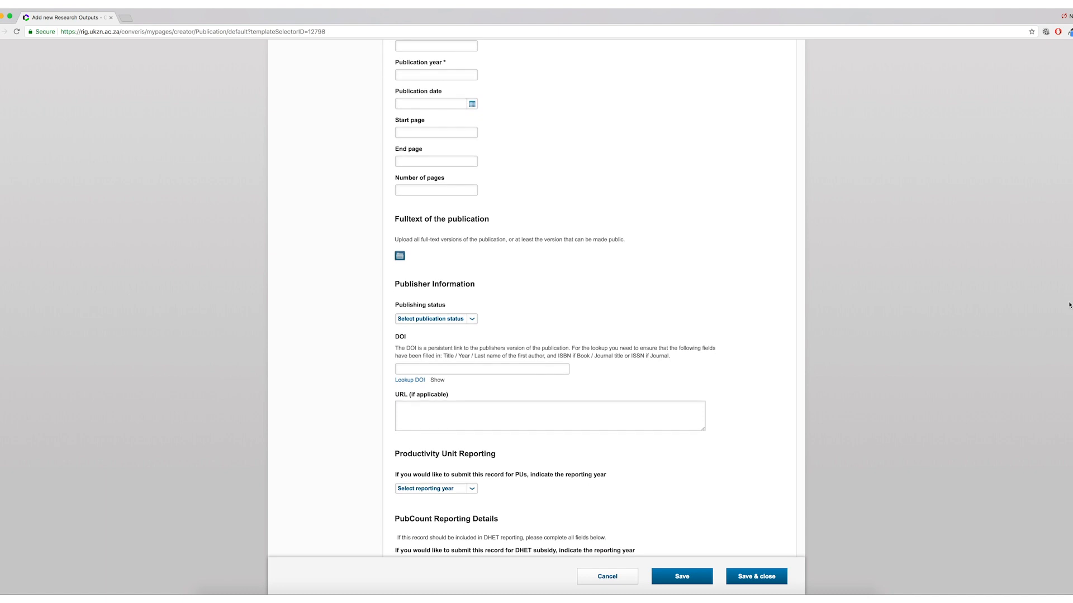
scroll(1066, 322, down, 2)
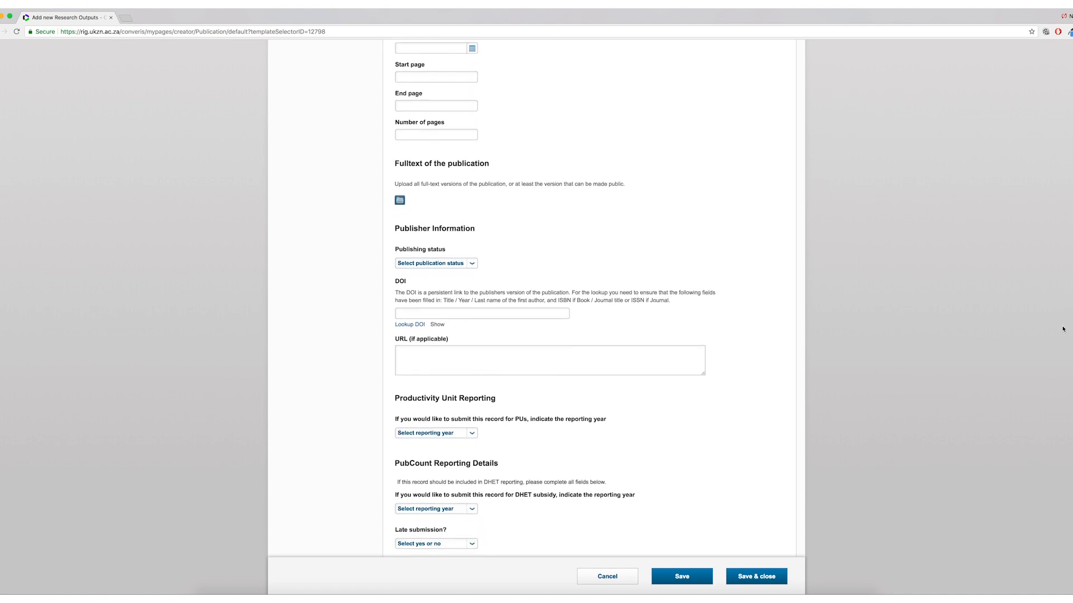
scroll(1056, 346, down, 2)
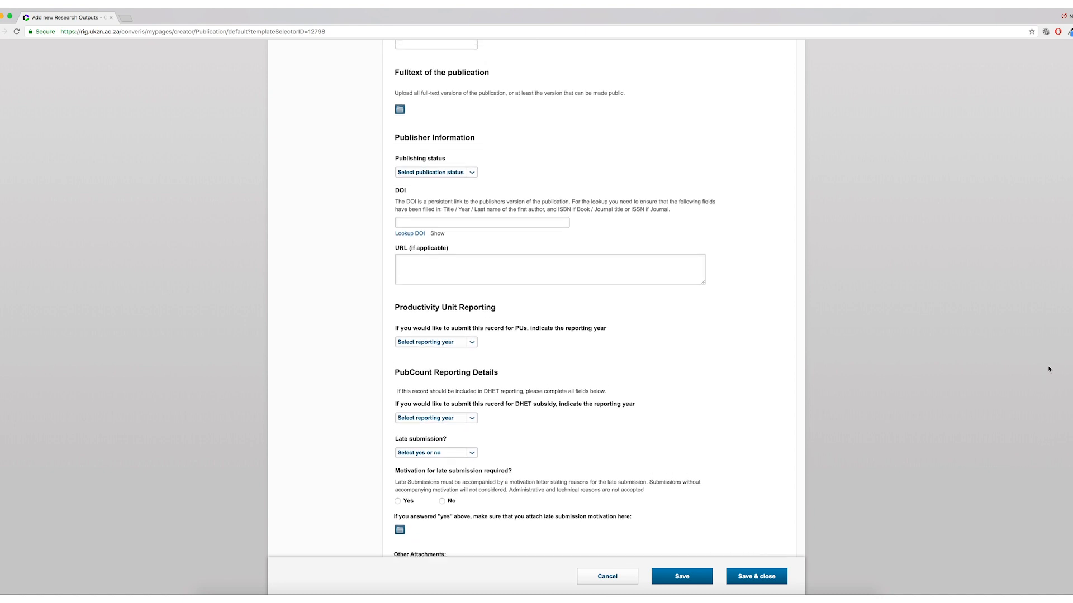
scroll(1048, 365, up, 15)
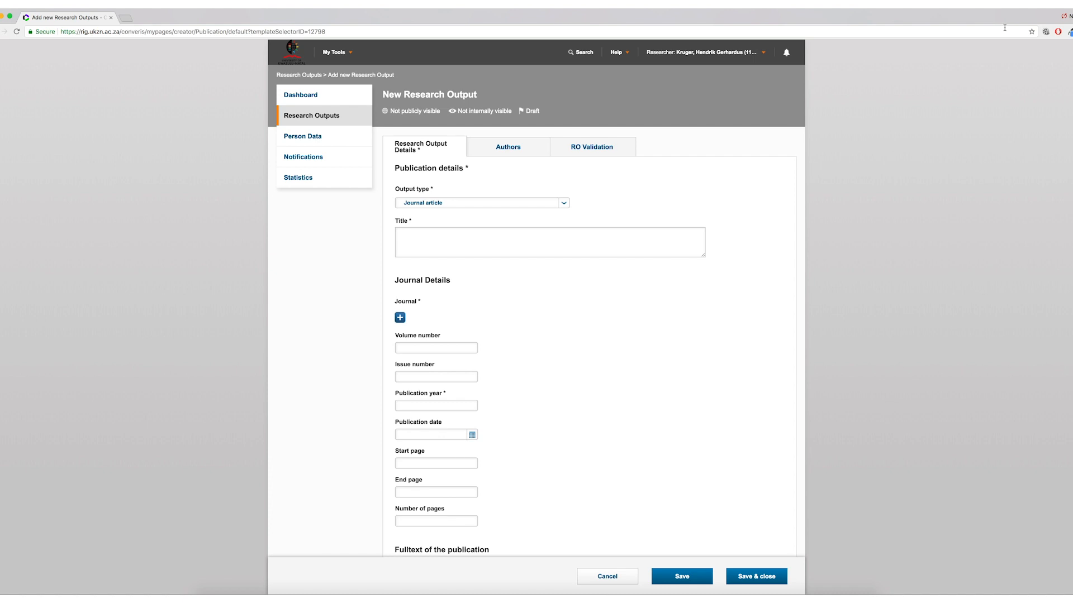
- Enter the title "A case of Informal teacher learning in a primary school"
text(A case of In)
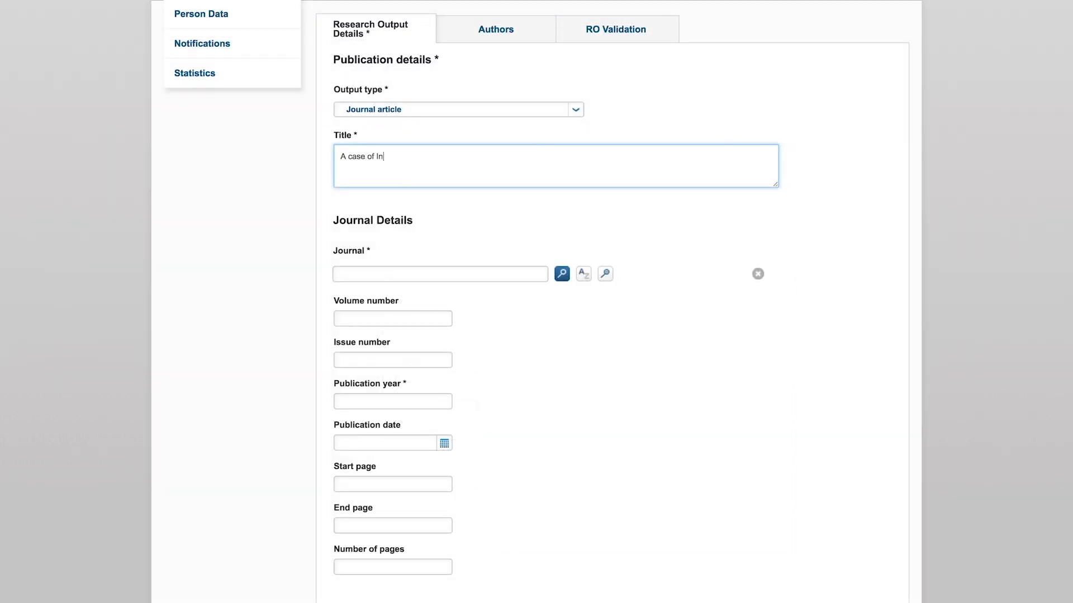
text(formal teacher learning in a primary school)
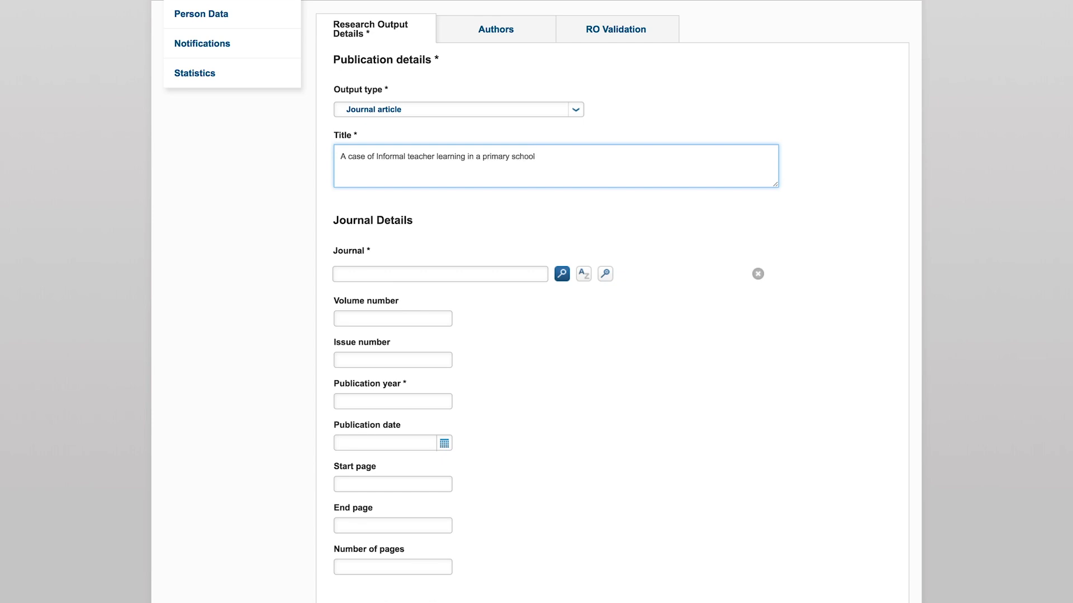
- Add the journal 2011 IEEE RADAR CONFERENCE (RADAR) by browsing the alphabetical journal list
click(472, 240)
click(341, 273)
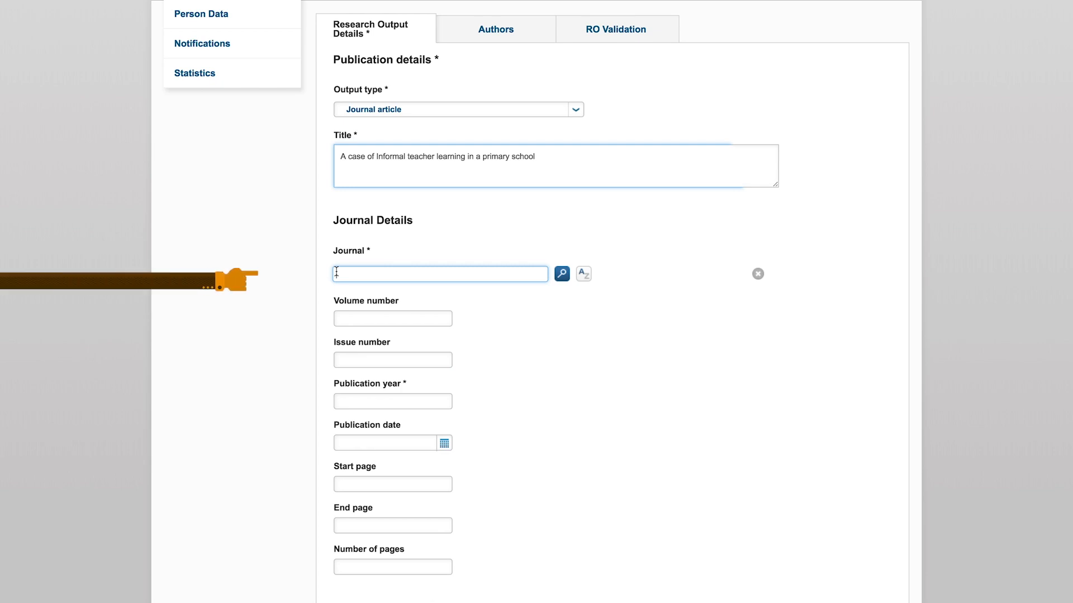
scroll(337, 272, down, 1)
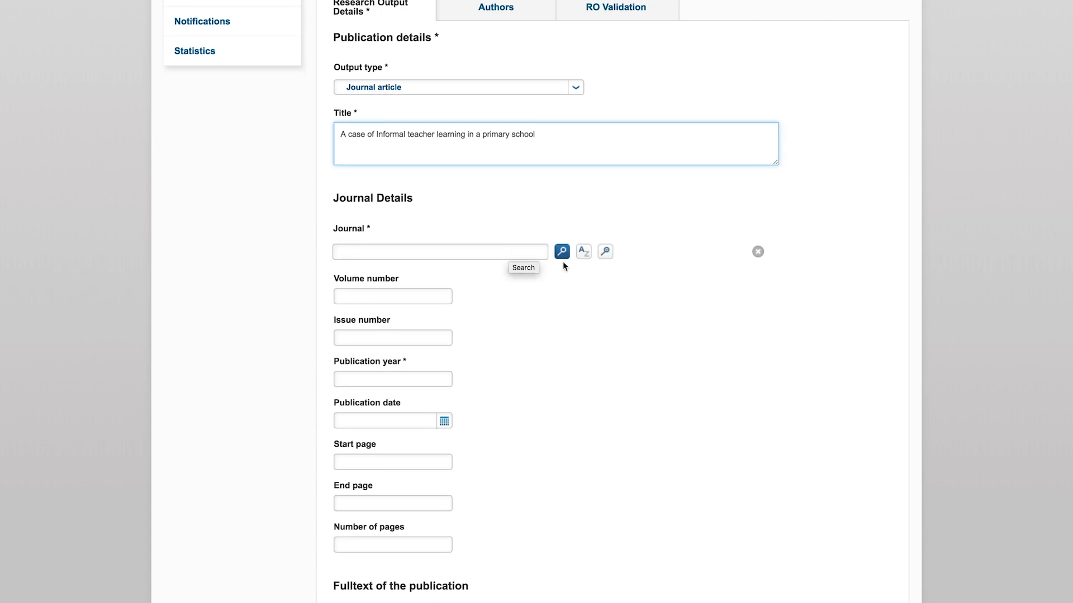
click(583, 274)
scroll(444, 497, down, 5)
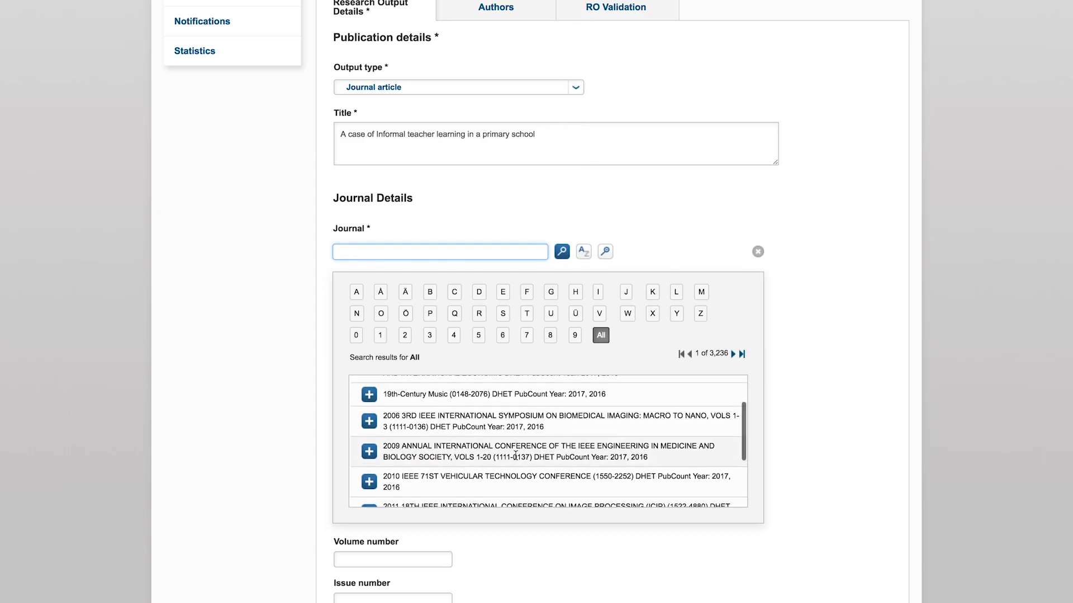
click(369, 496)
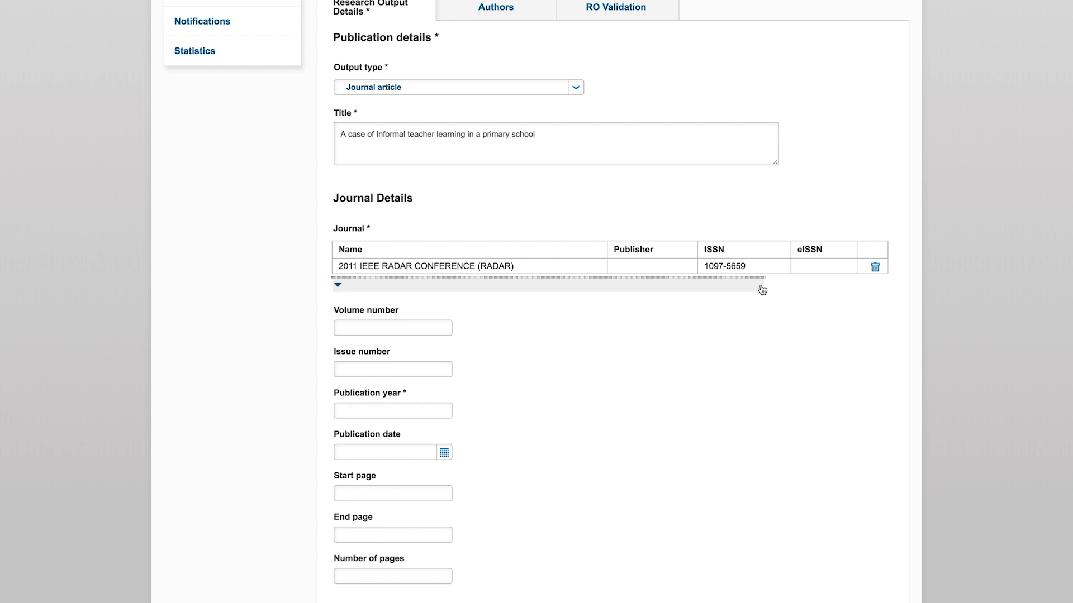
- Upload Molecular Dynamics A Study.pdf as the full text of the publication
scroll(762, 290, down, 4)
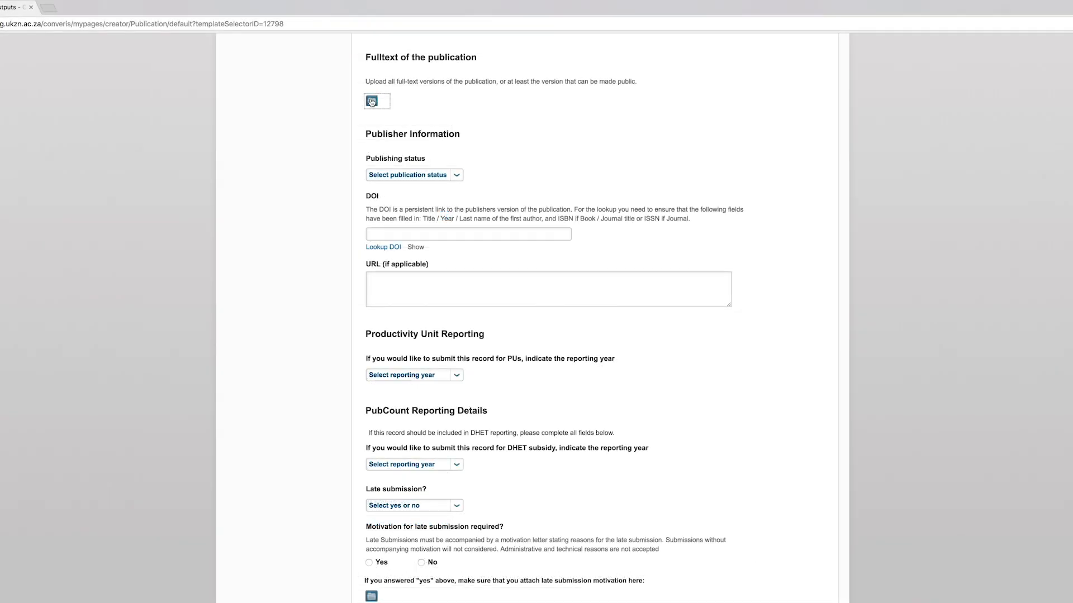
click(372, 103)
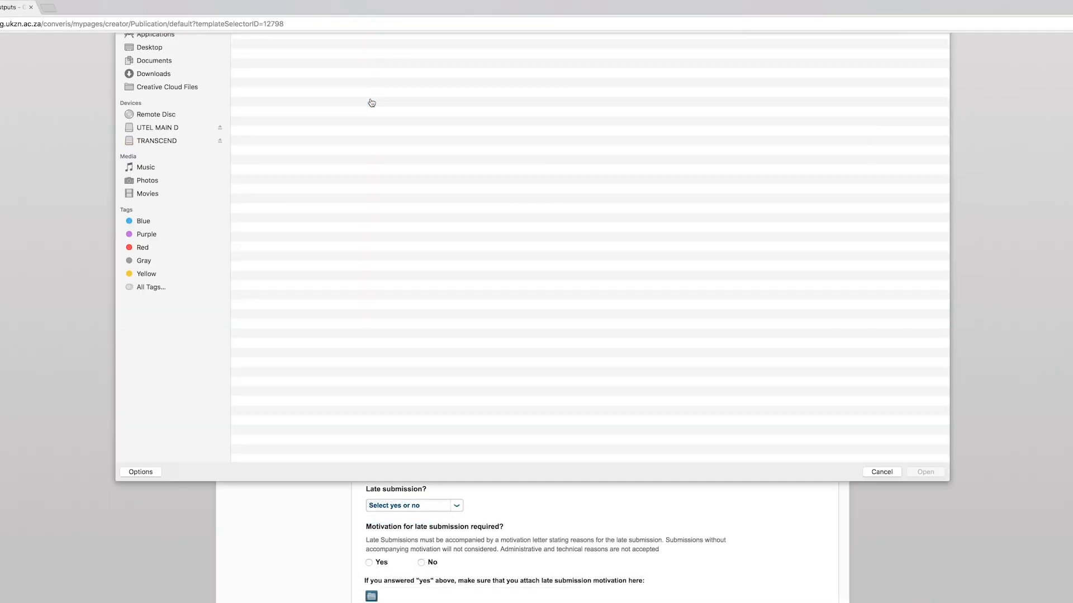
click(305, 99)
click(919, 536)
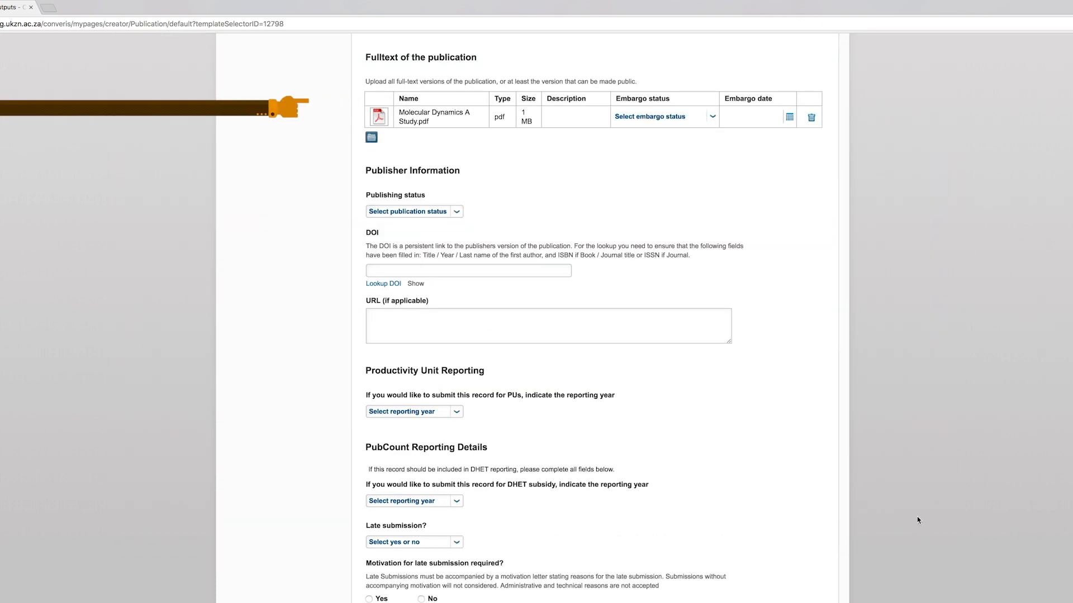
- Set the uploaded file's embargo status to Open Access - direct download and the publishing status to Published
click(712, 117)
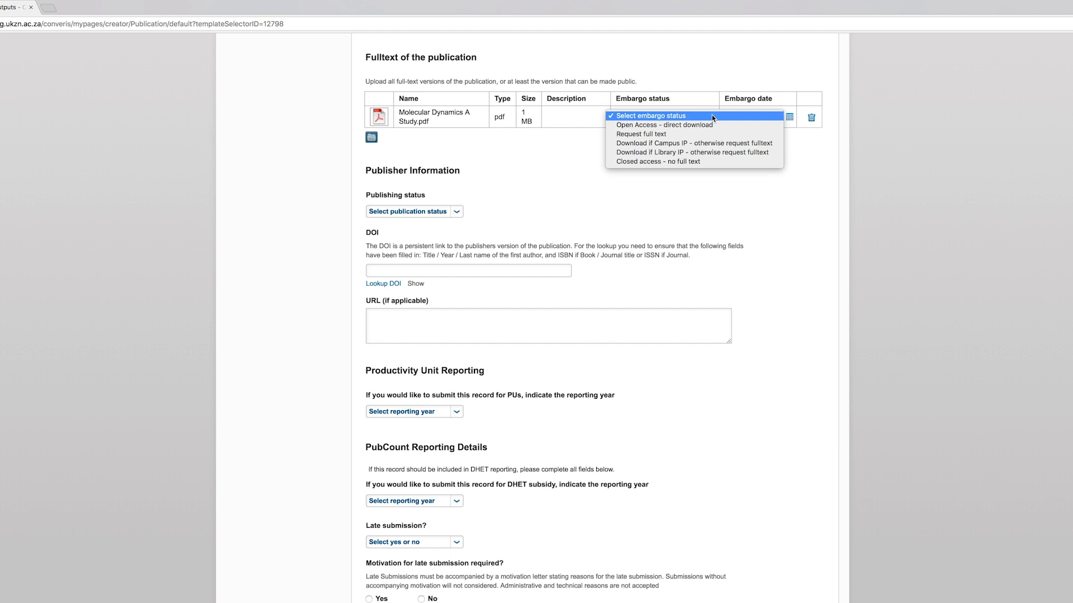
click(705, 124)
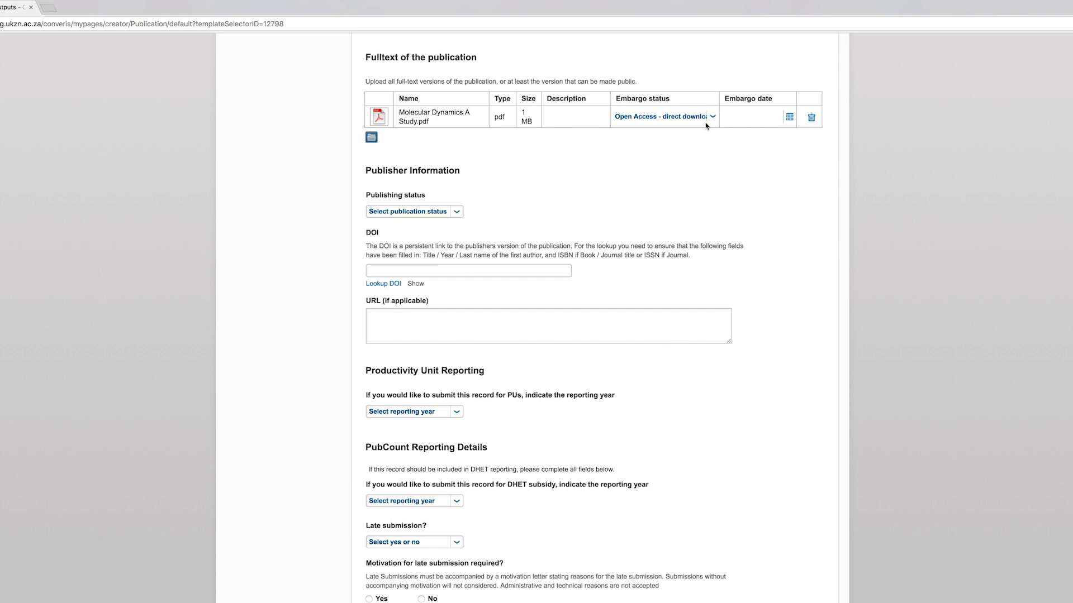
click(441, 212)
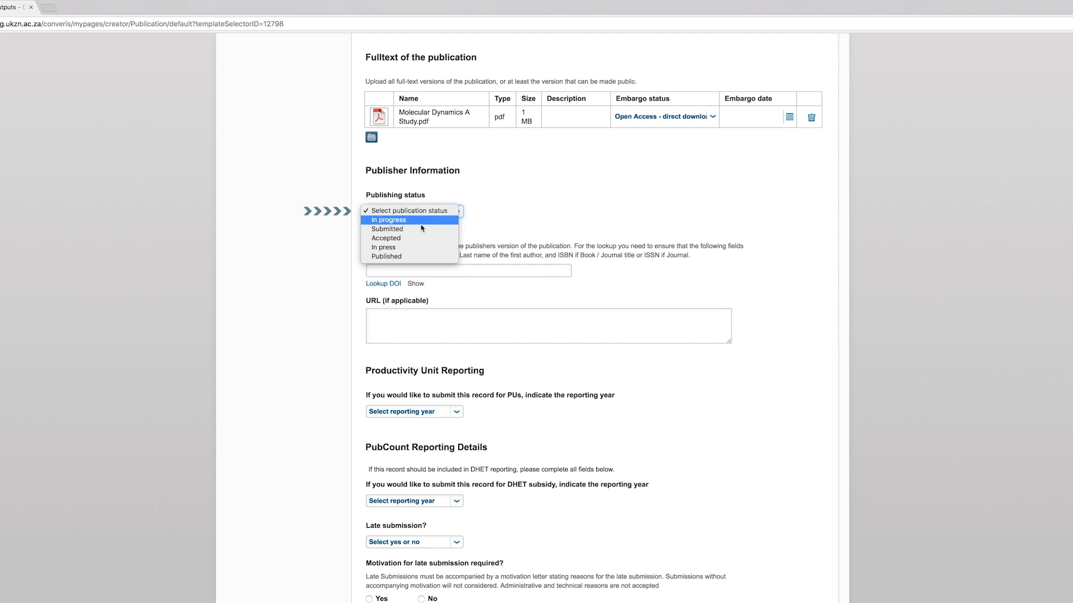
click(389, 258)
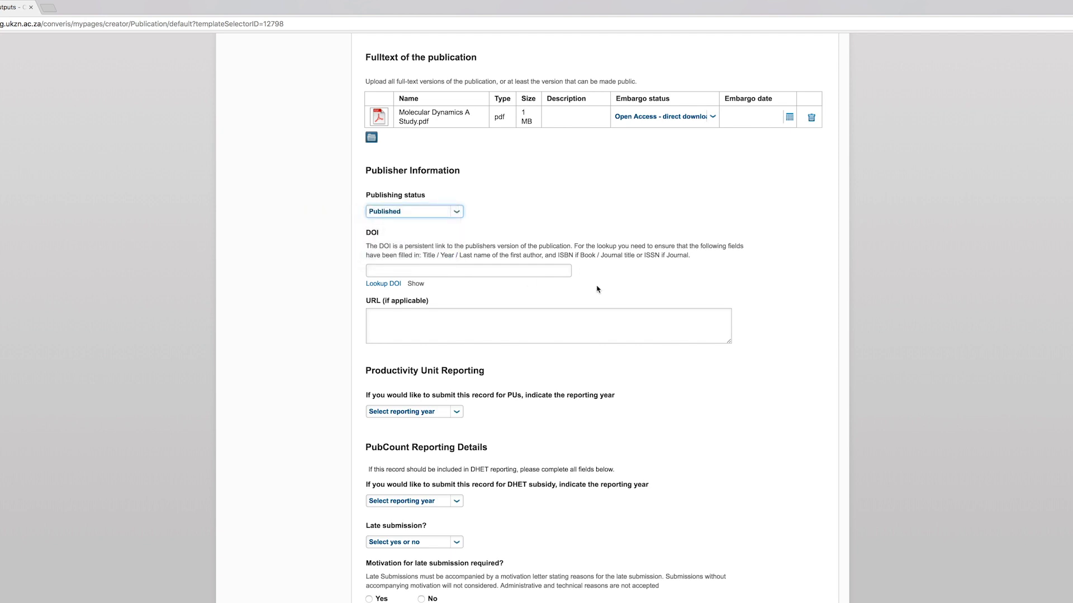
- Set both the Productivity Unit reporting year and the DHET subsidy reporting year to 2017
scroll(596, 289, down, 4)
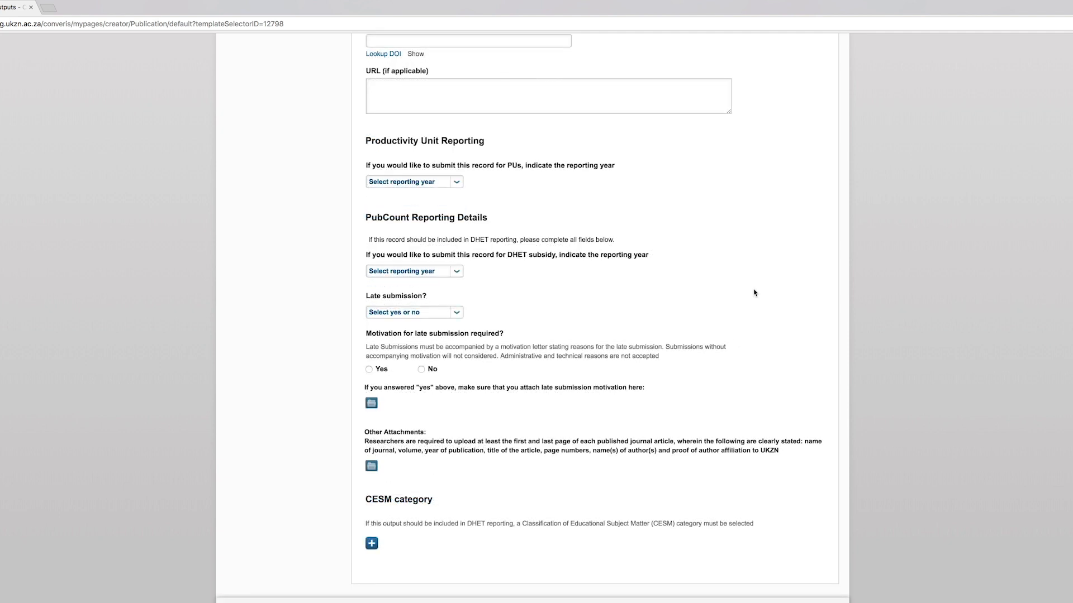
click(457, 181)
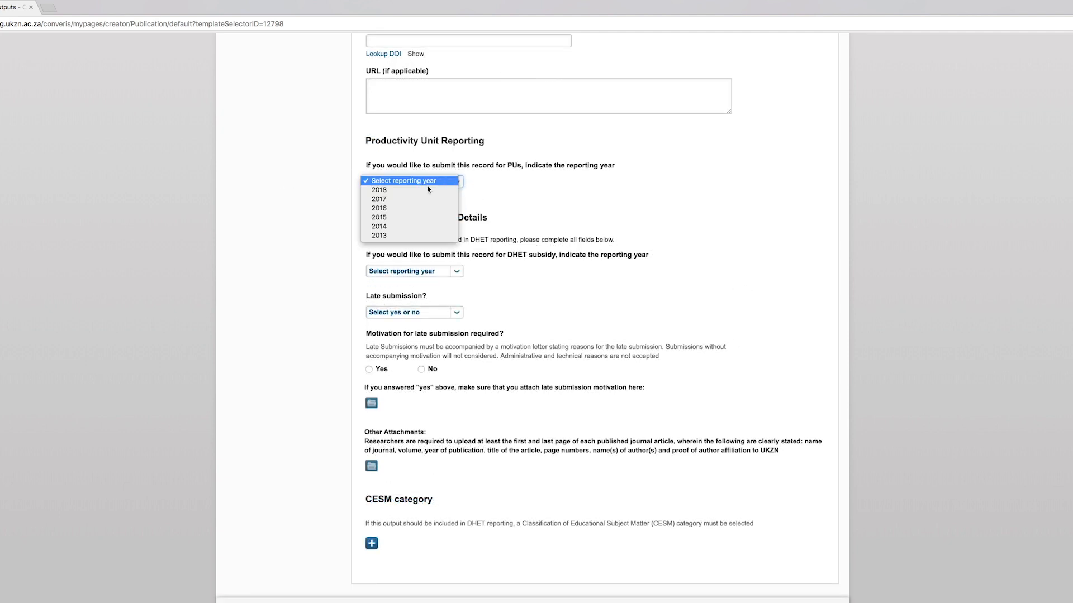
click(386, 199)
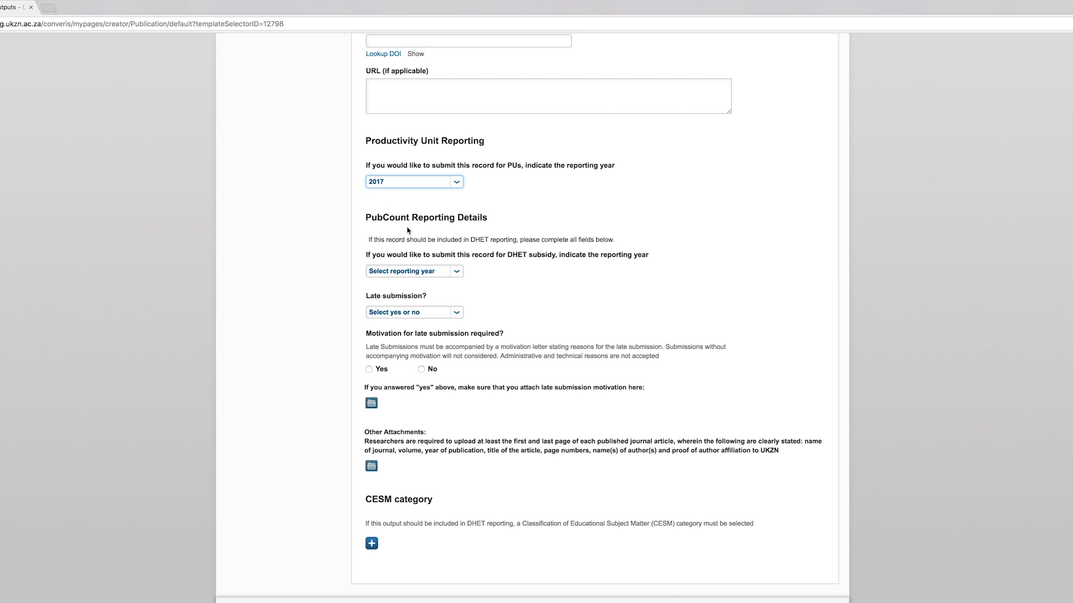
click(456, 271)
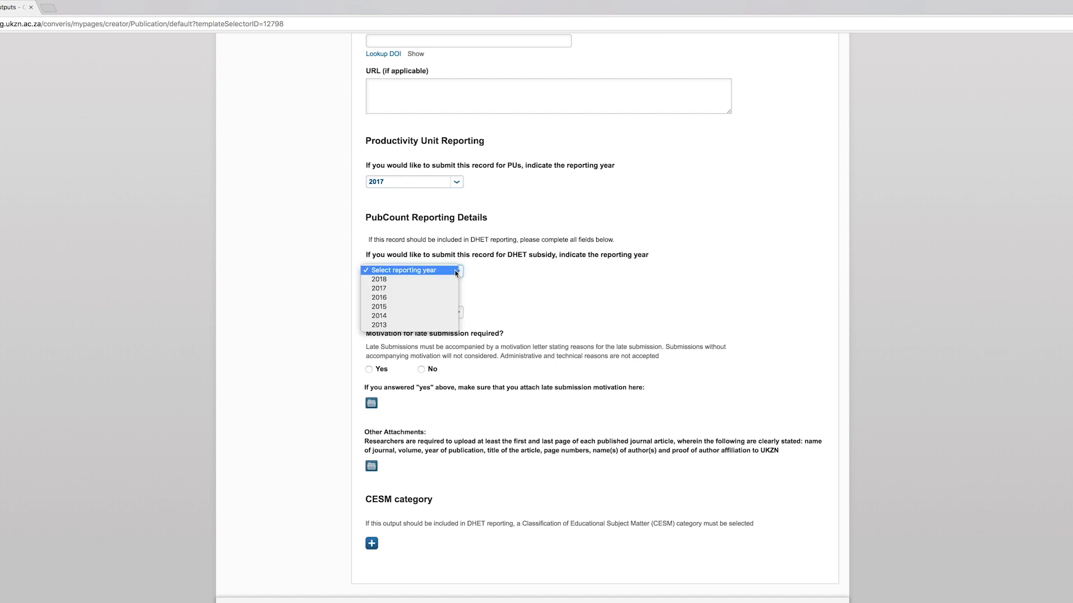
click(383, 289)
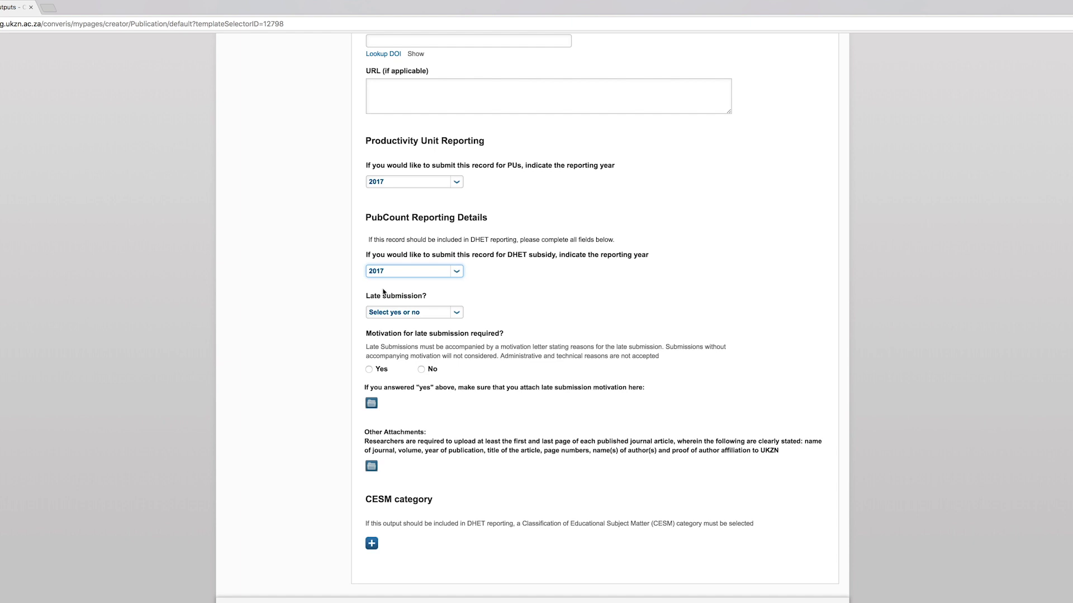
- Set late submission to Yes and choose Yes for motivation for late submission required
click(457, 314)
click(377, 320)
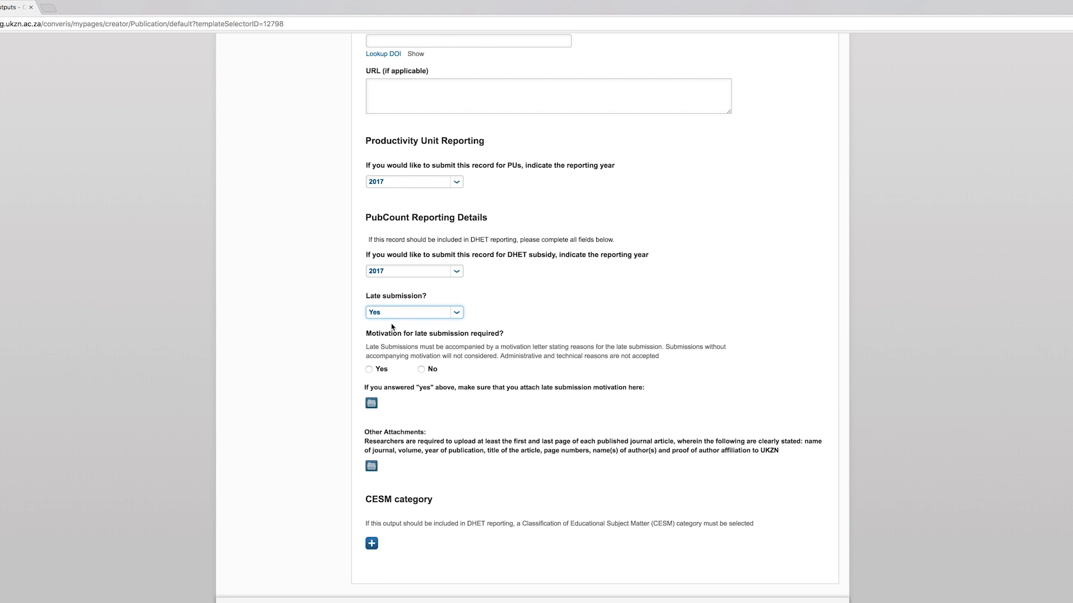
click(369, 370)
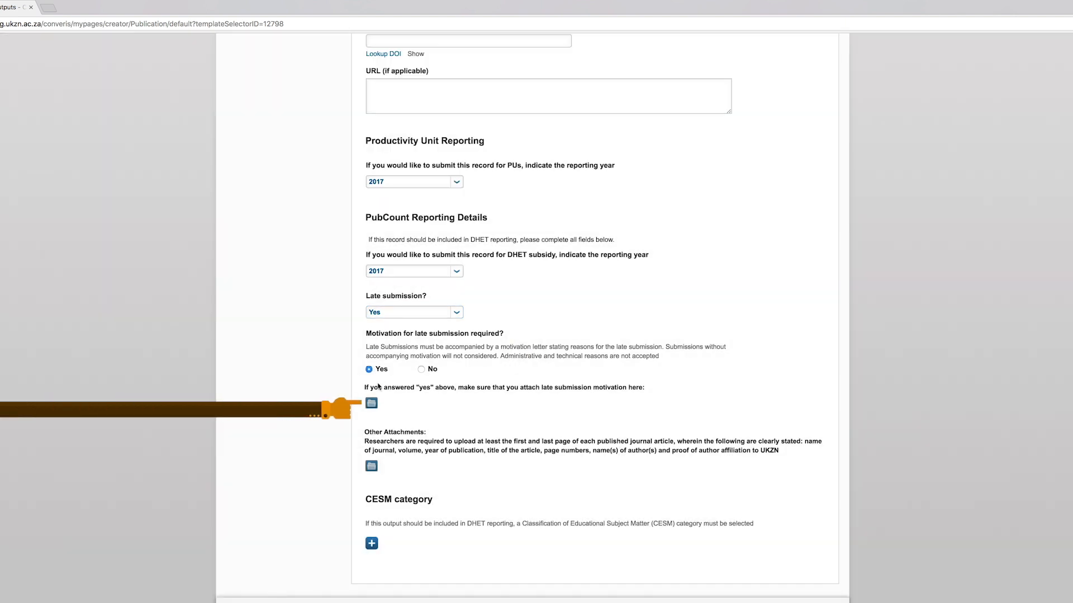
- Attach Molecular Dynamics A Study MOTIVATION.pdf as the late submission motivation
click(372, 403)
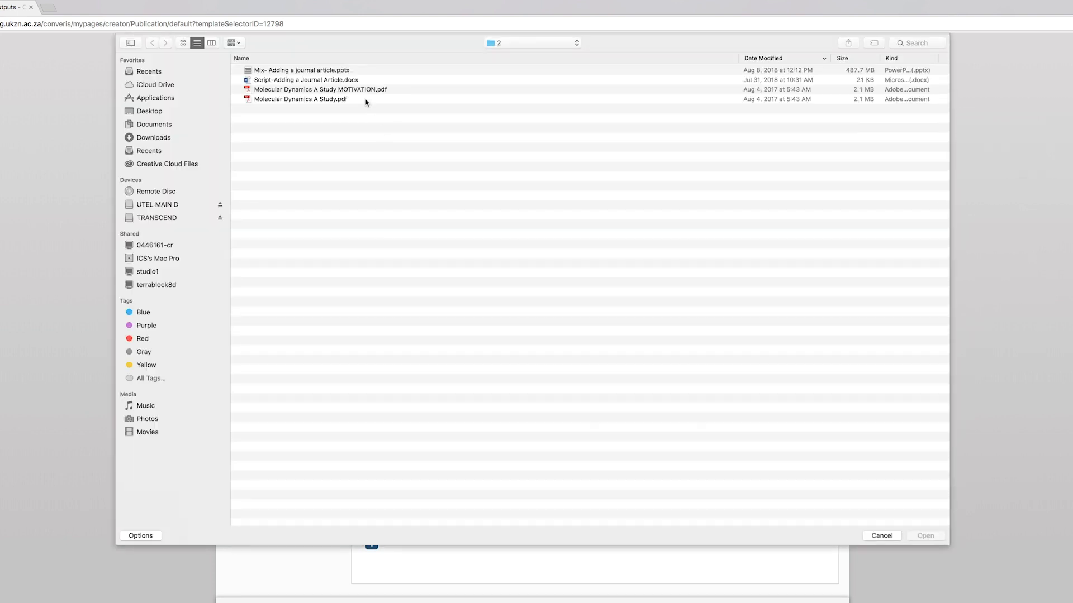
click(360, 89)
click(926, 535)
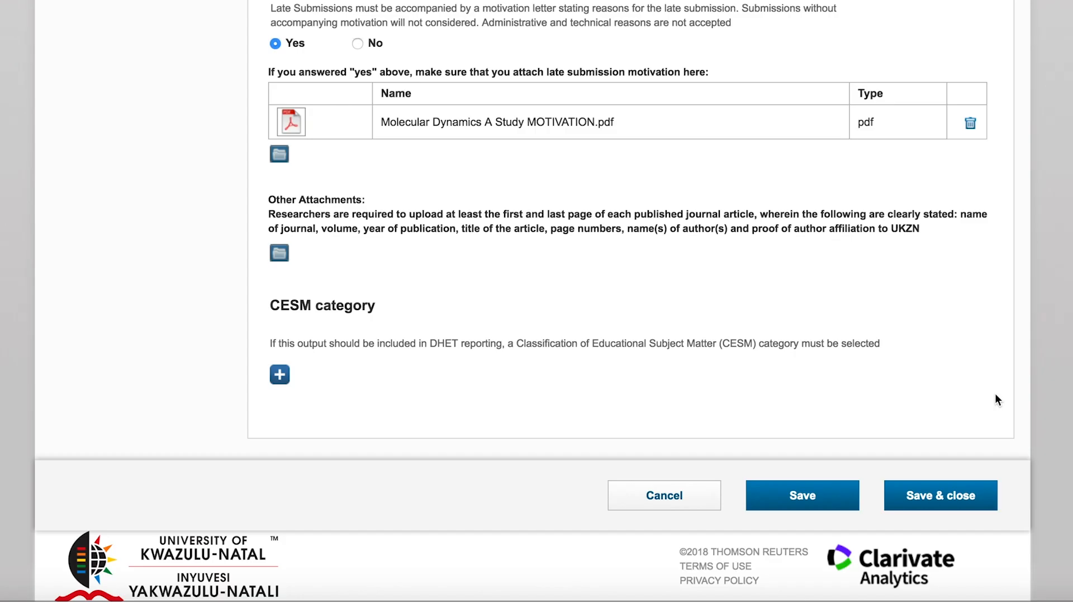
- Add the CESM category 02 - Architecture and the Built Environment and save the record
click(279, 374)
click(676, 374)
scroll(771, 367, down, 4)
click(782, 304)
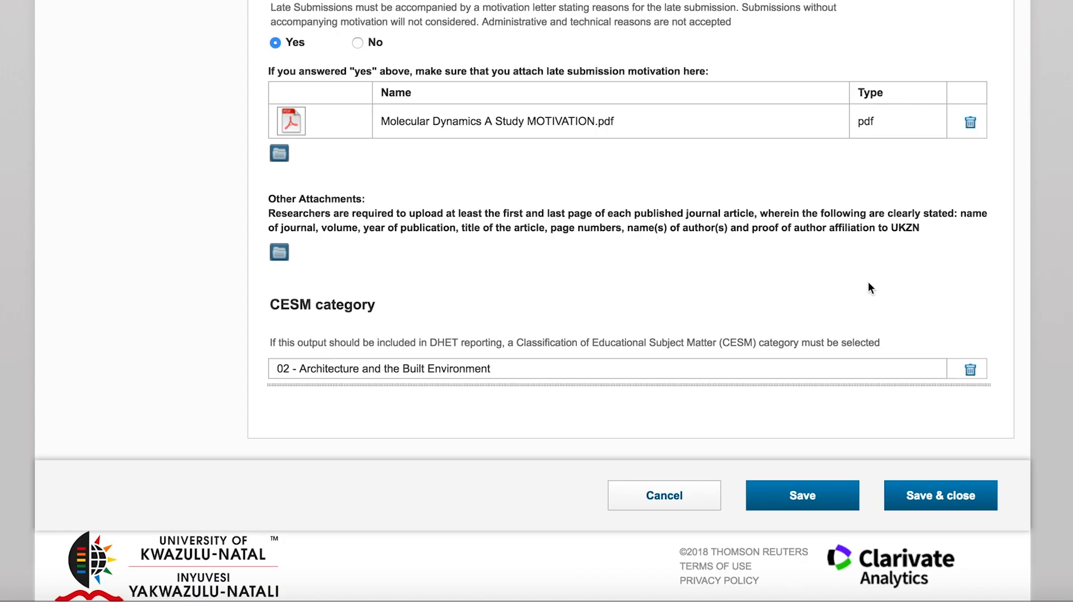
click(798, 501)
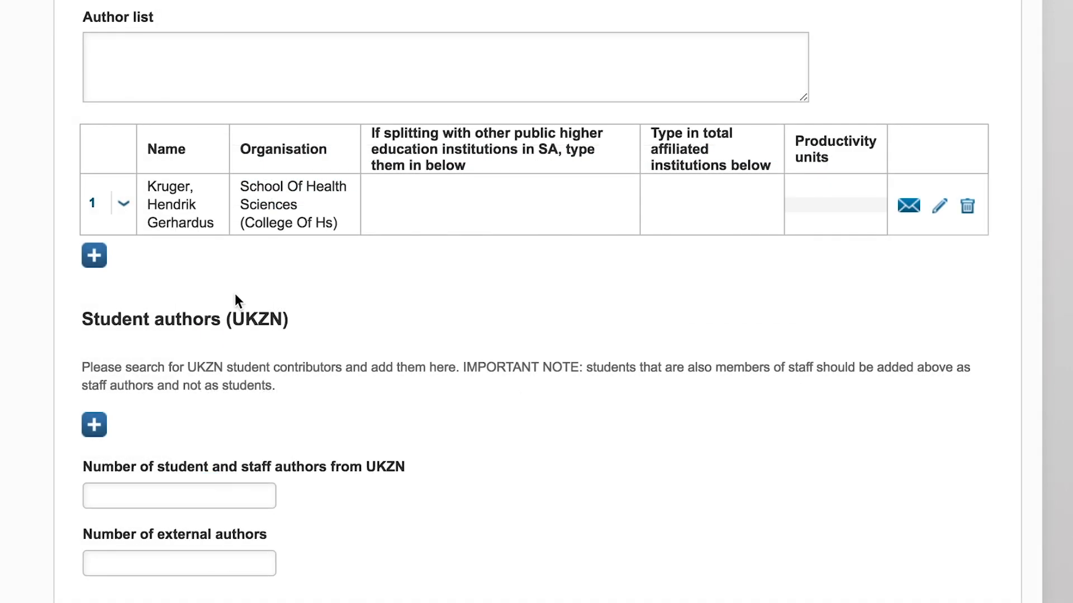
- Search for the second UKZN staff author by name and add them to the contributors table
click(99, 257)
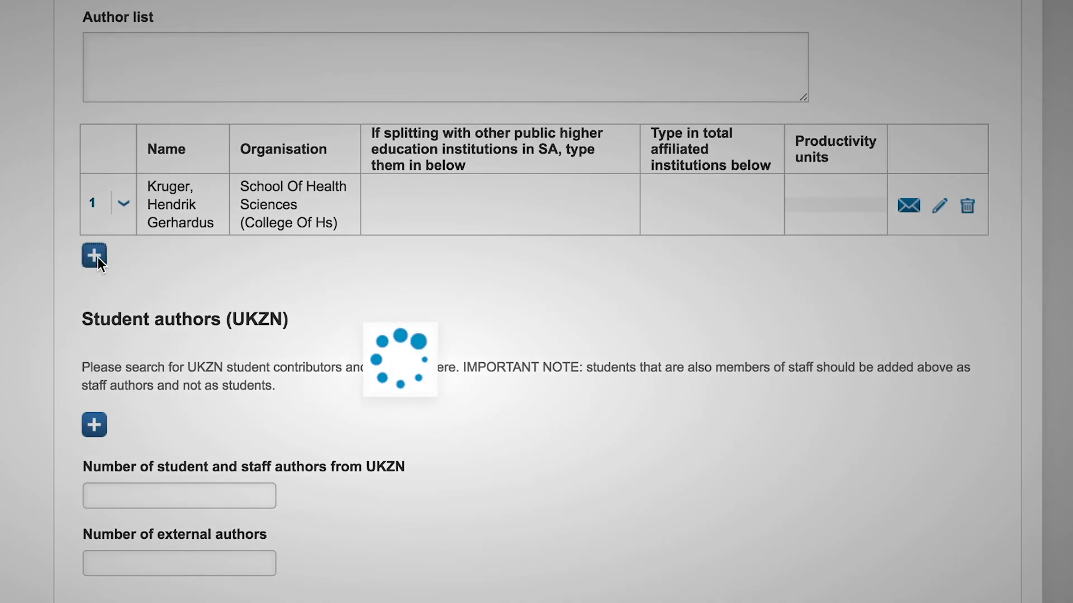
text(wilond)
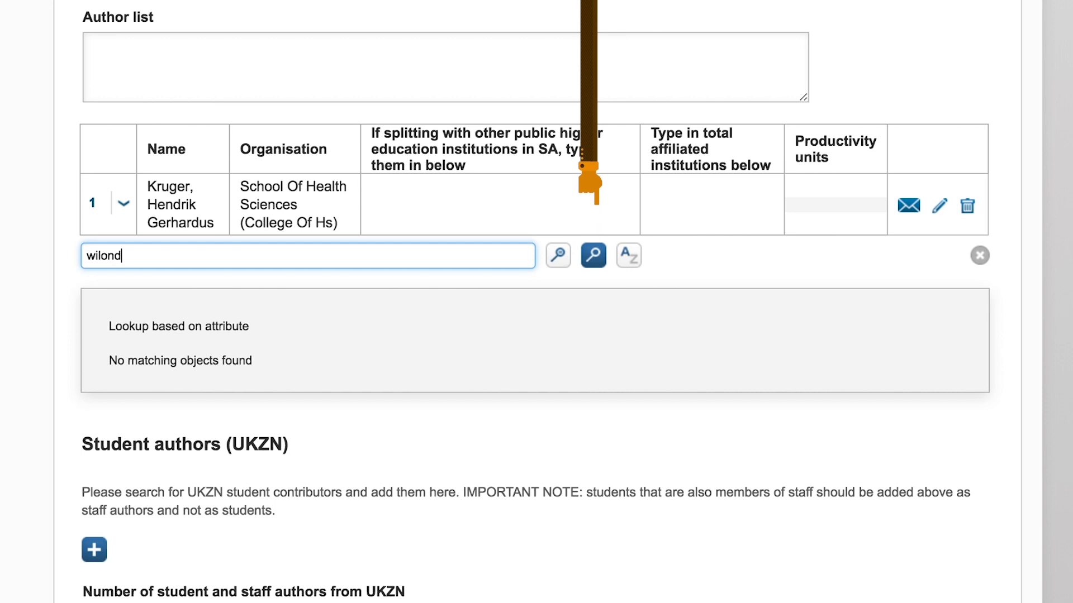
click(600, 257)
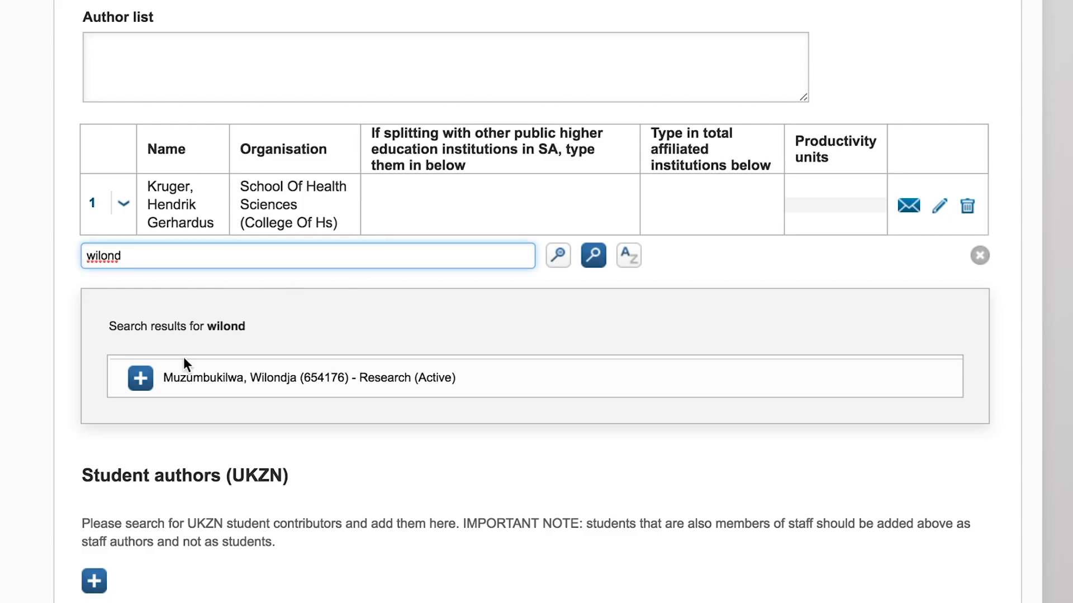
click(140, 380)
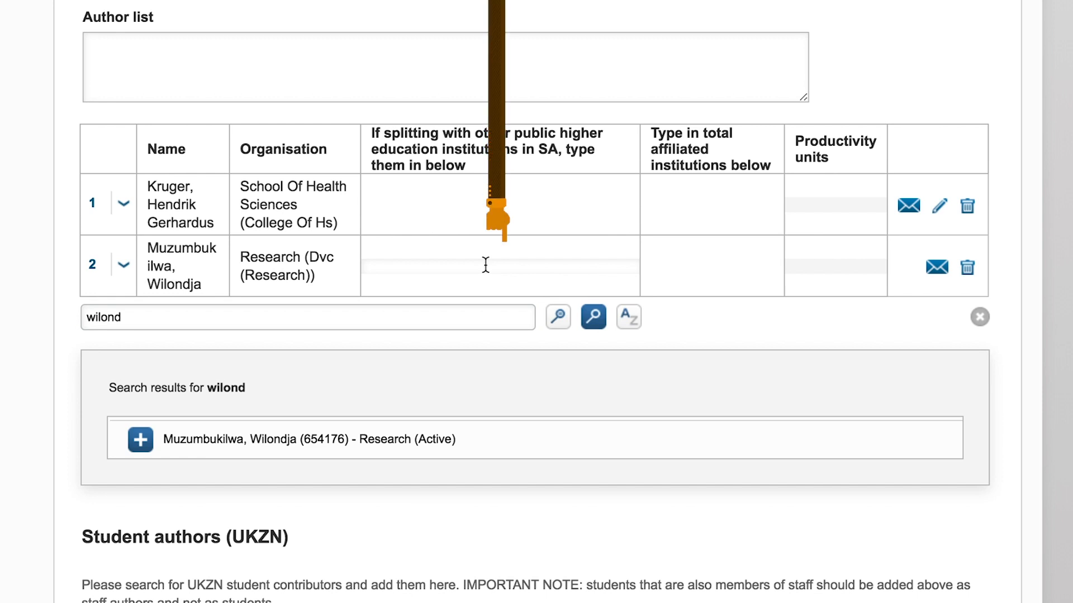
- For the second author, enter UNIAFRICA as the splitting institution and 2 as the total affiliated institutions, then close the search
click(486, 265)
text(UNIAFRICA)
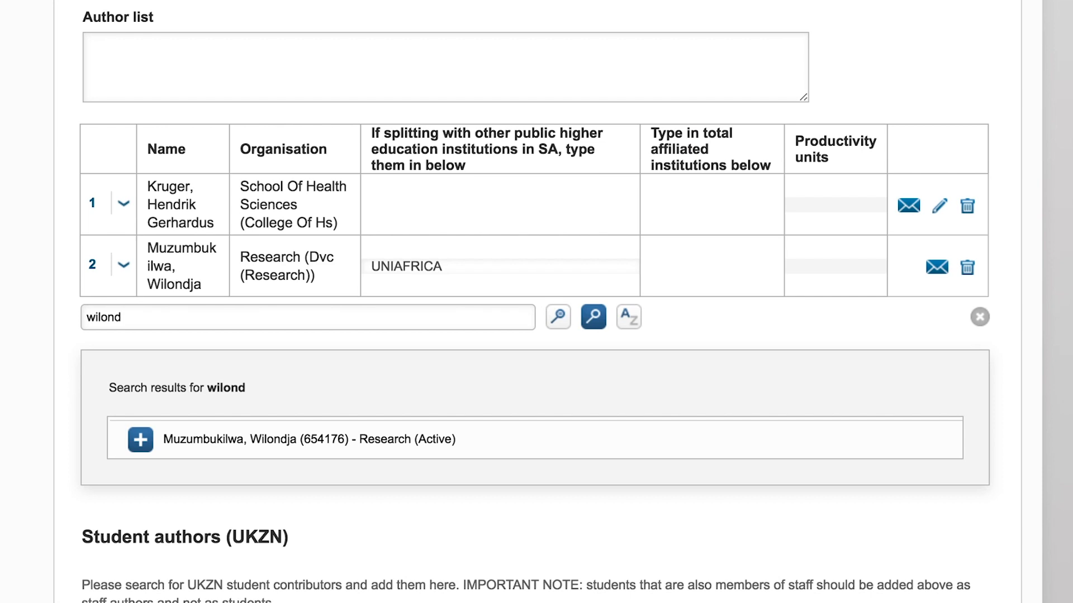
click(692, 267)
text(2)
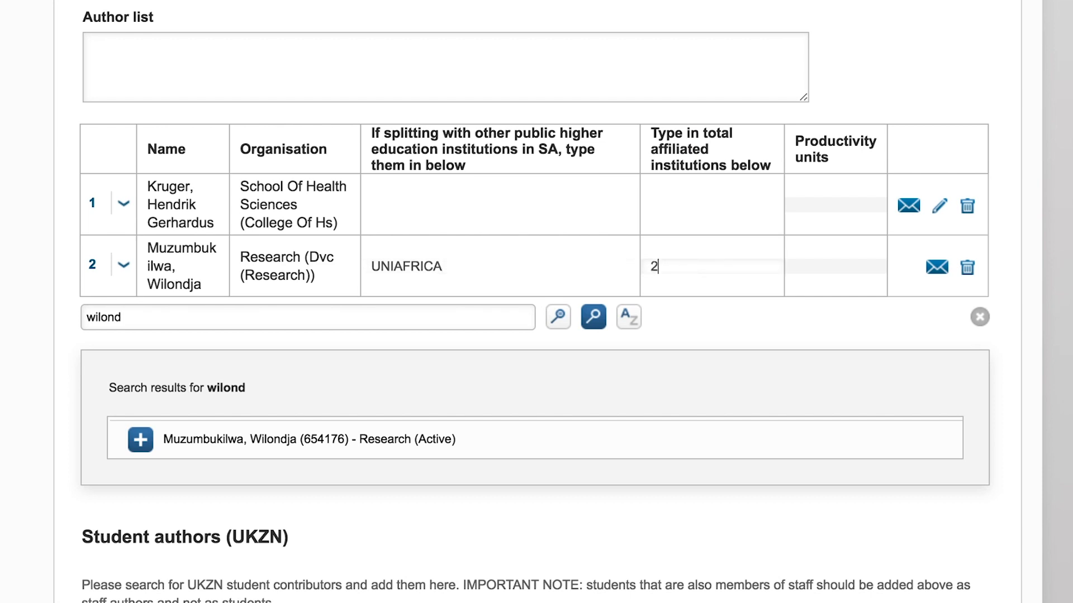
click(982, 317)
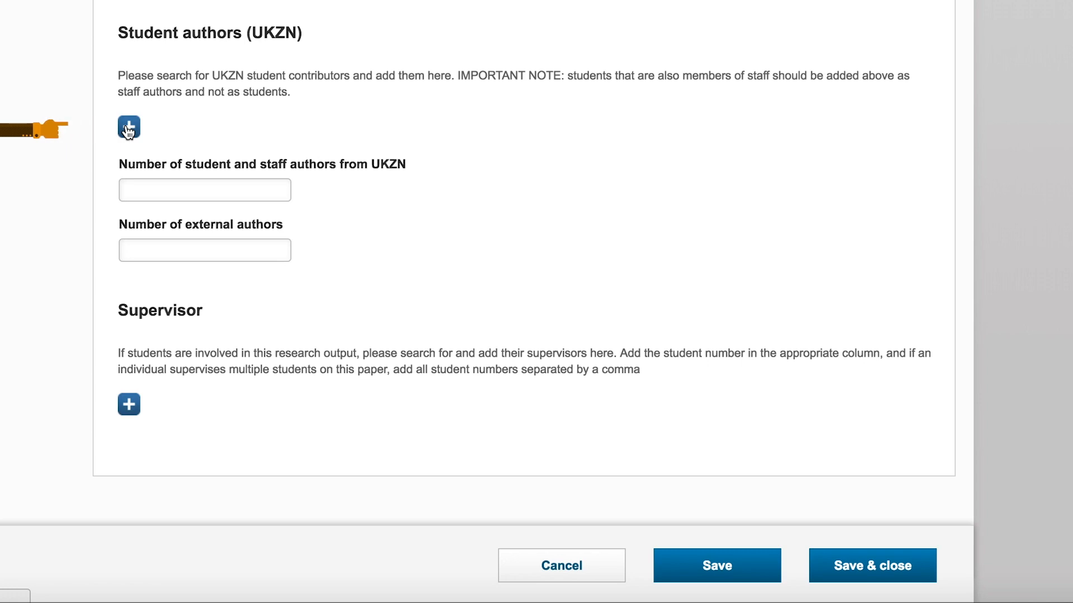
- Add the UKZN student author by searching their student number, and set the number of student and staff authors from UKZN to 3
click(128, 128)
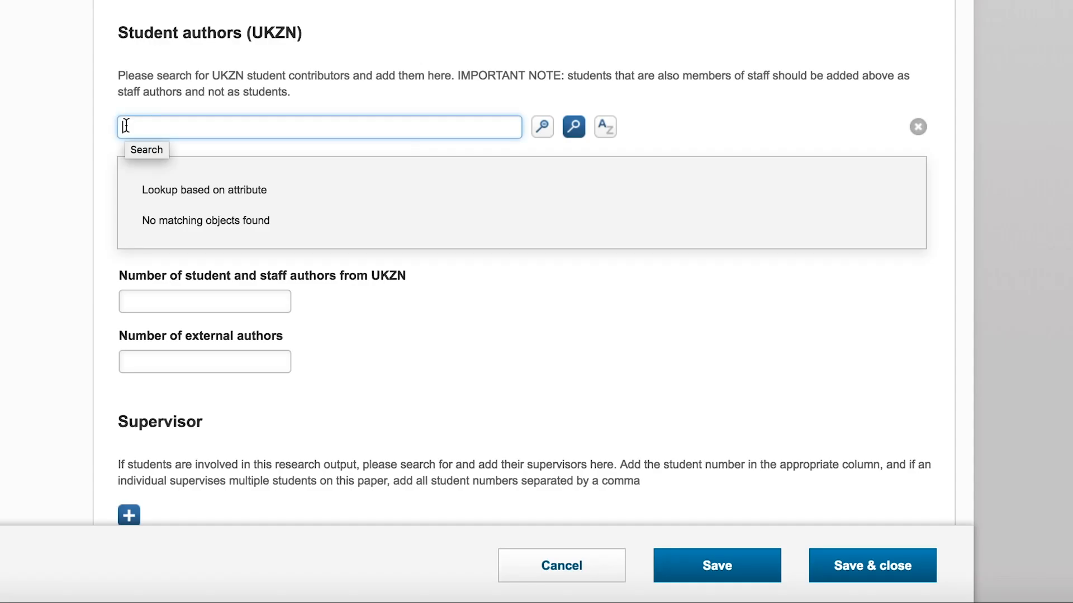
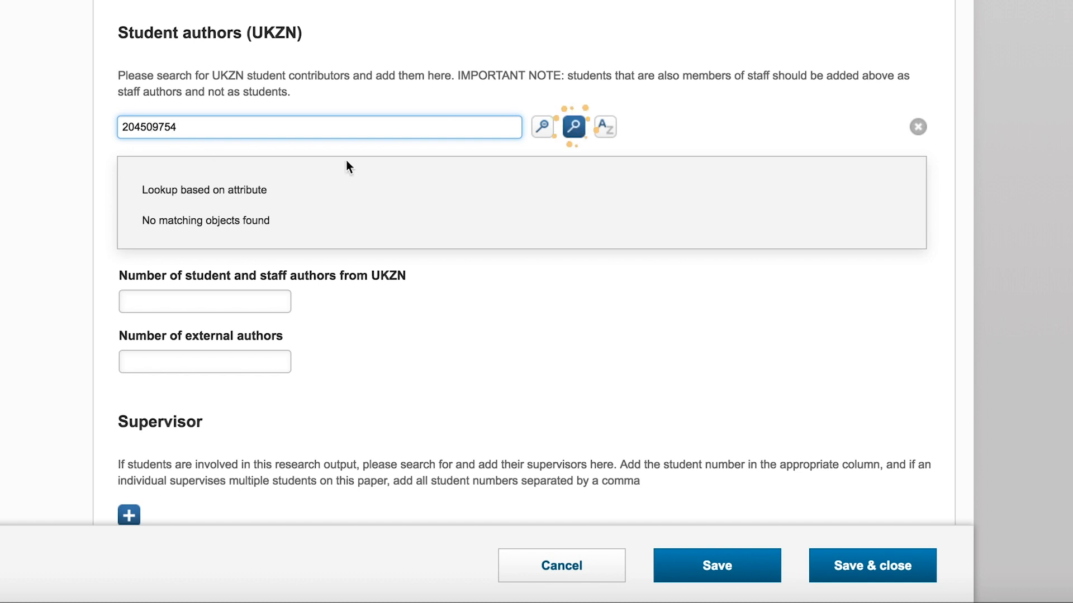
click(576, 130)
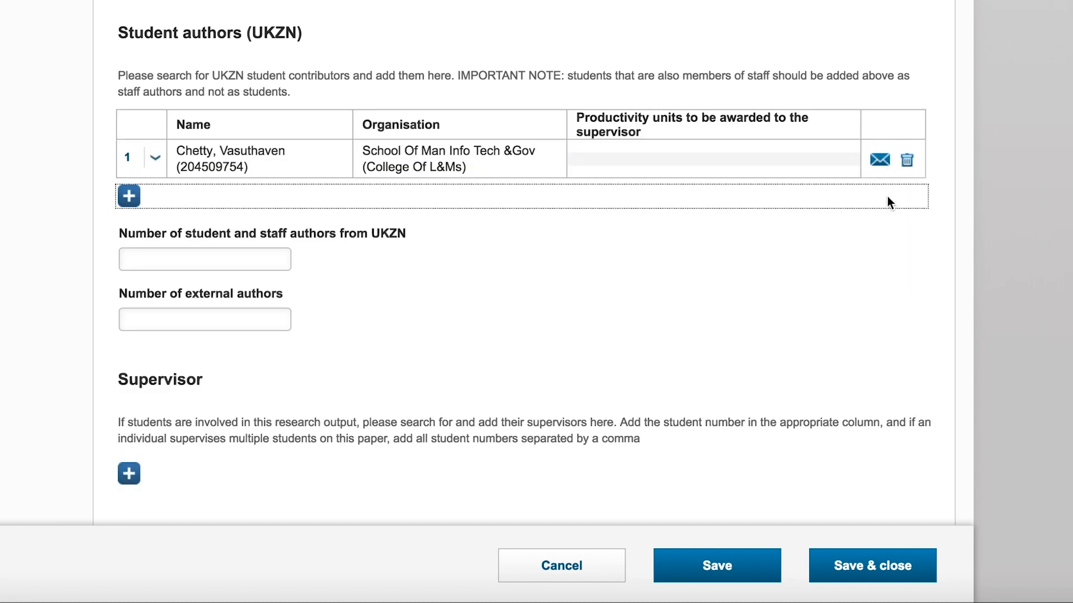
click(157, 259)
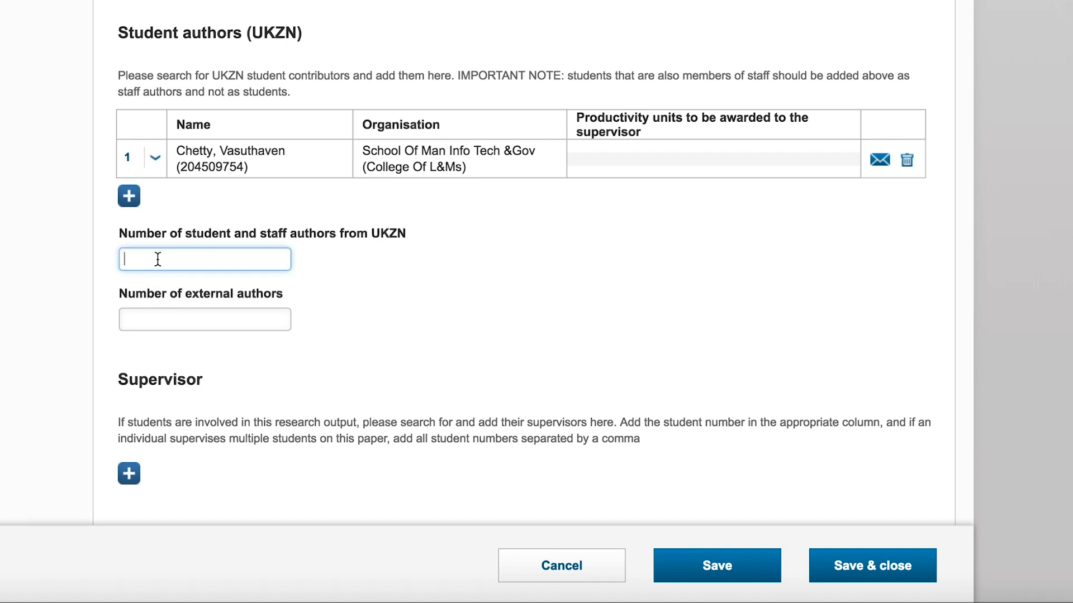
text(3)
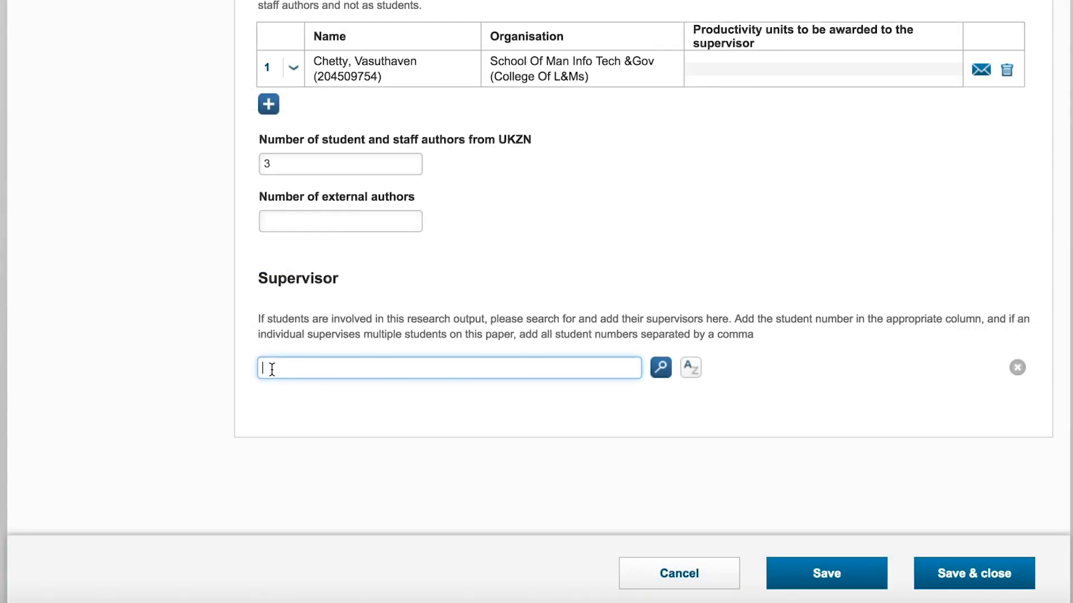
- Search for and add the student's supervisor, enter the student's student number in the supervisor's row, and save the record
text(essay)
click(659, 369)
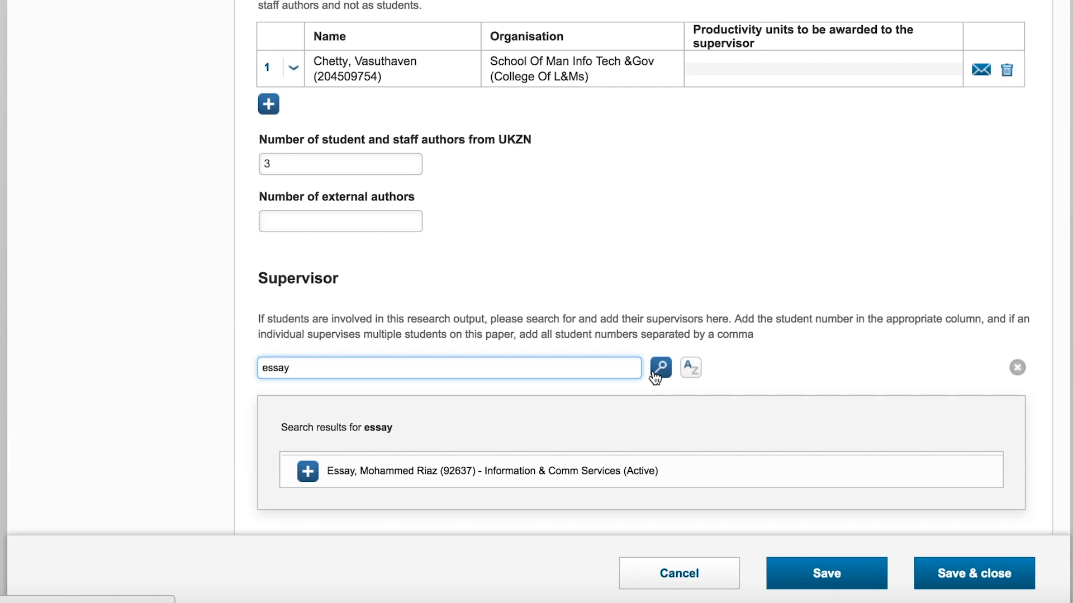
click(308, 472)
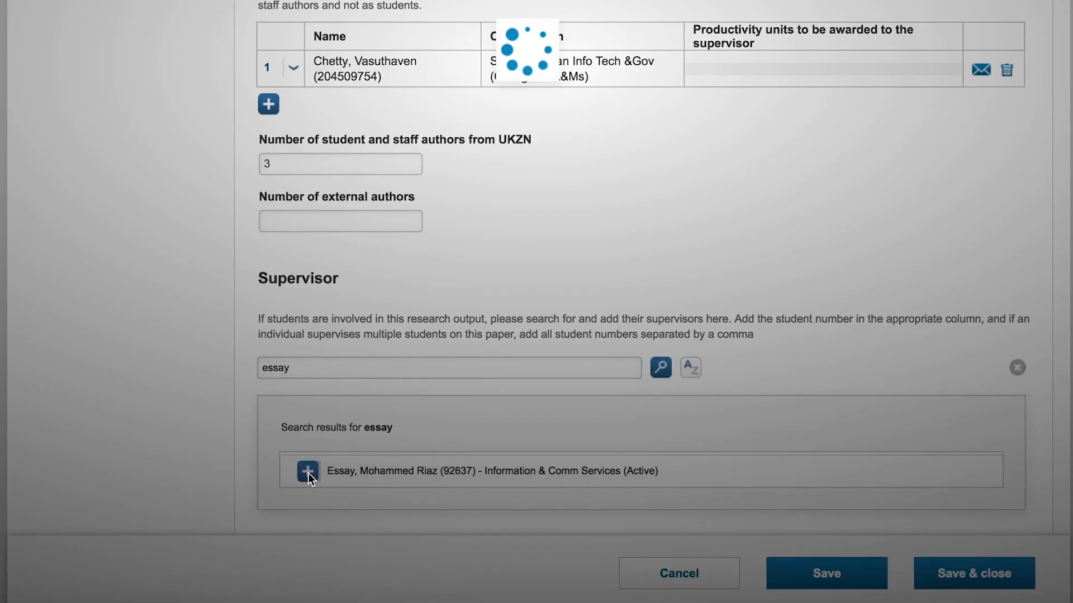
scroll(175, 435, down, 4)
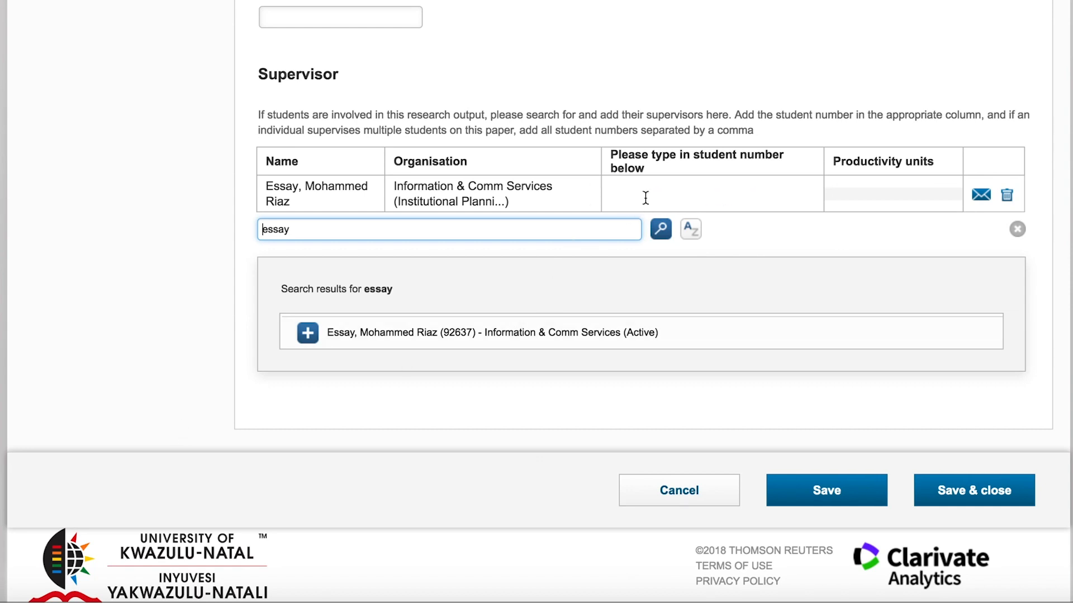
click(648, 193)
text(20)
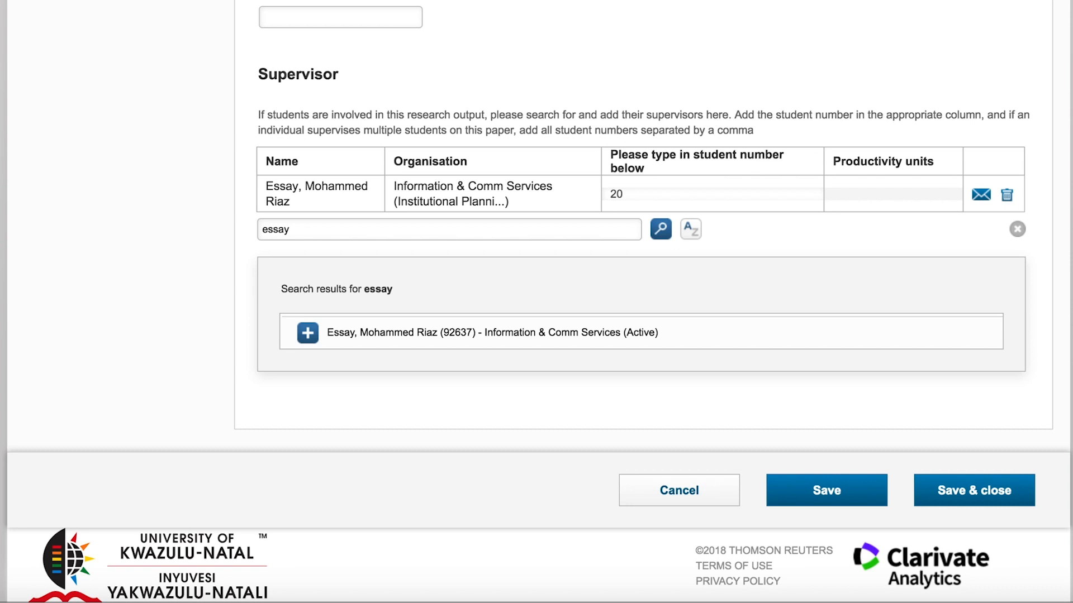
text(4509754)
click(1017, 229)
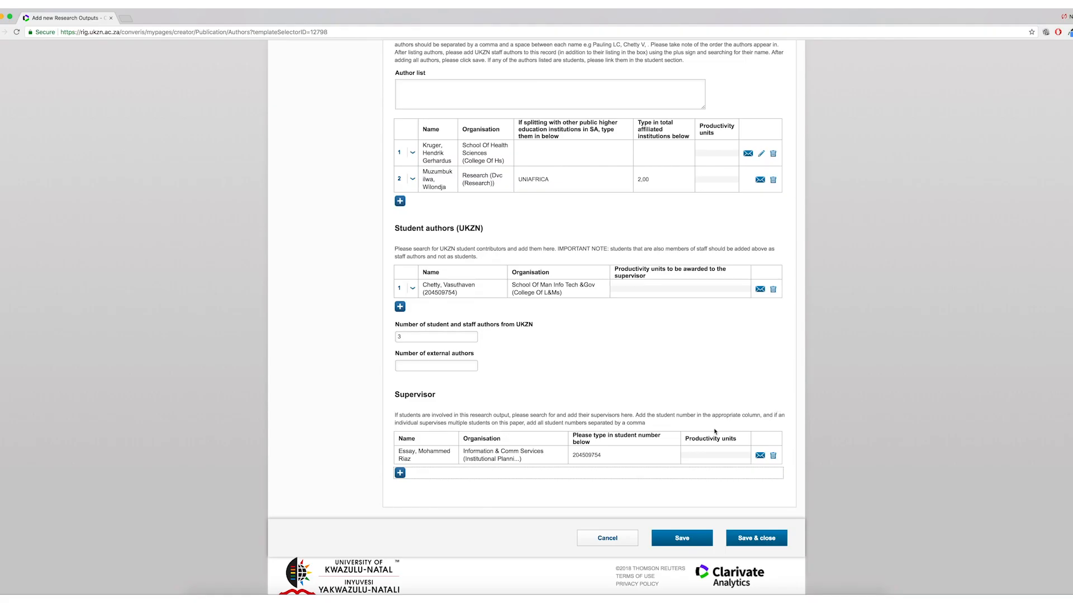
click(681, 540)
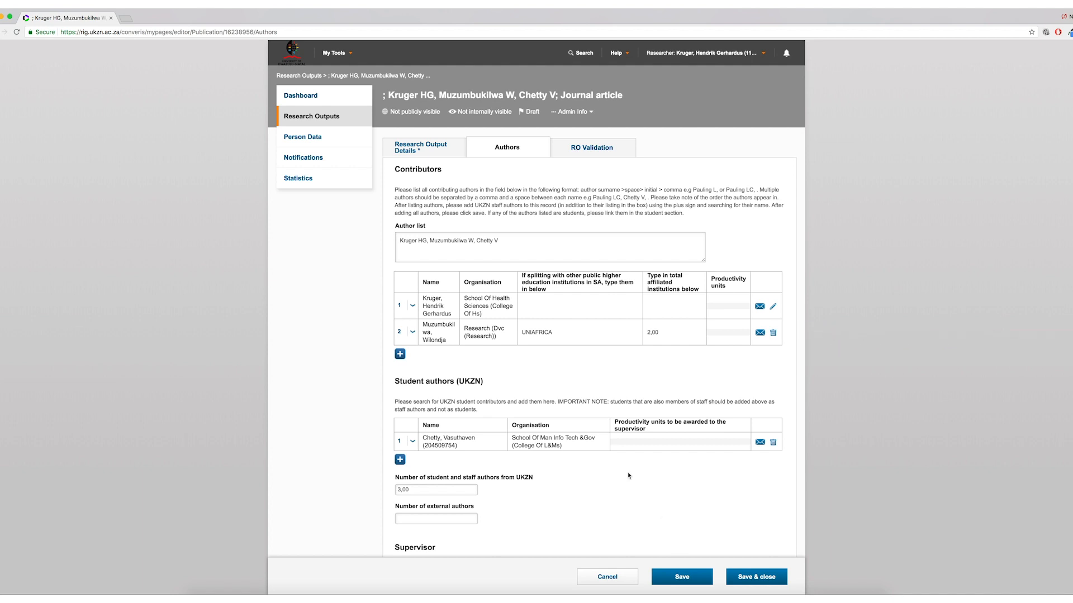
- Append a fourth author's surname and initial to the end of the author list
click(499, 239)
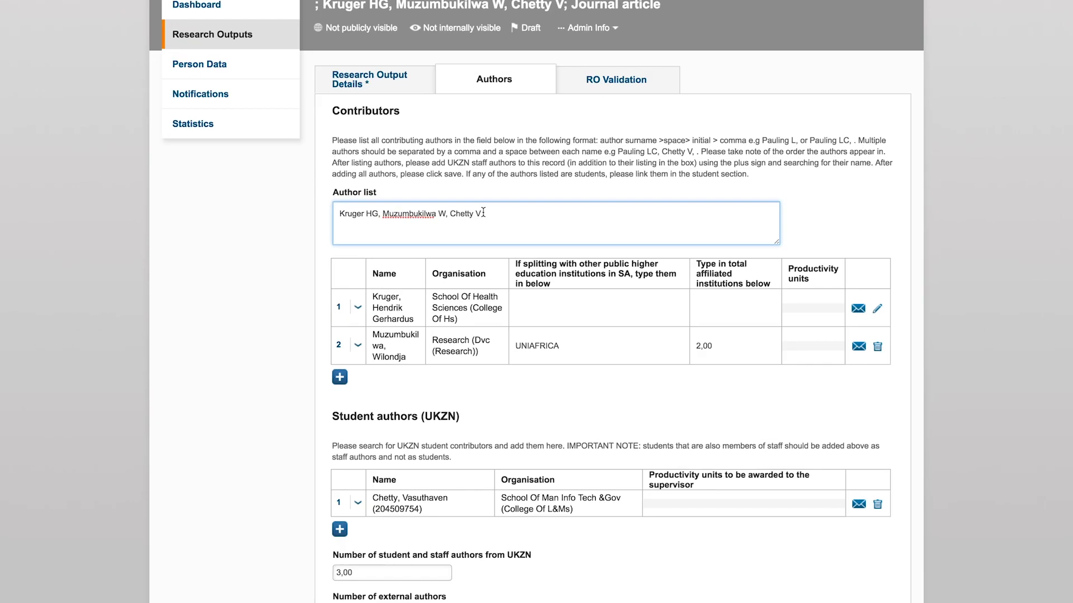
text(, )
text(Pillay)
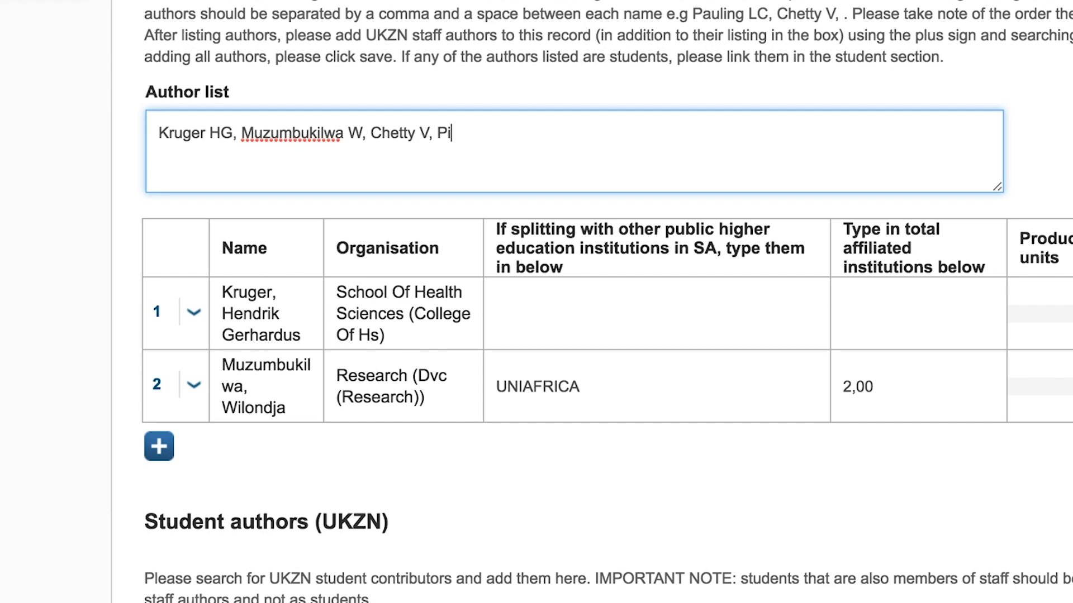
text( V)
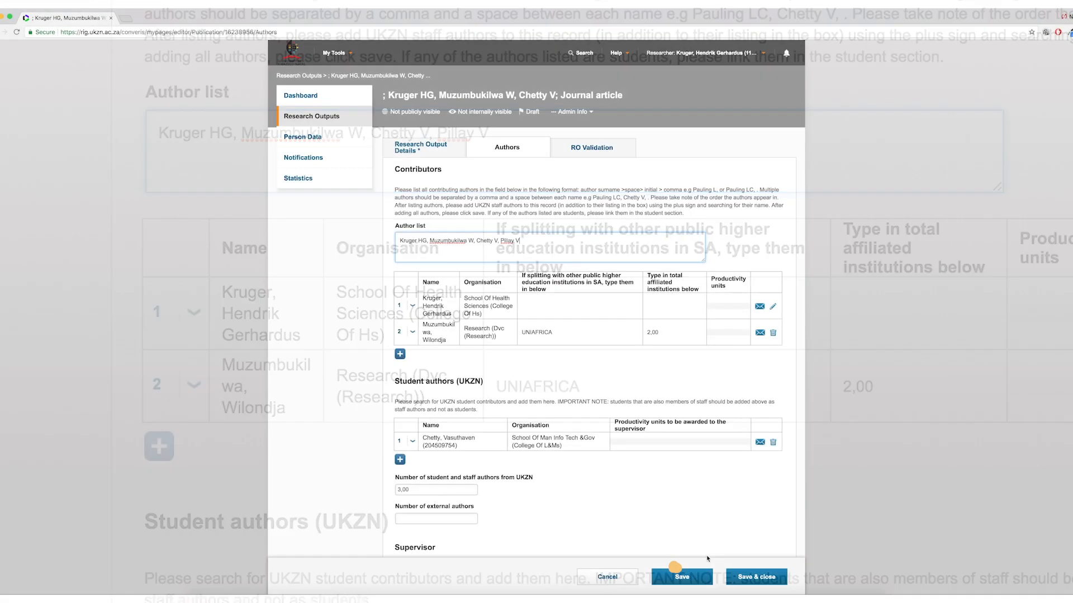
- Save and close the record, choosing the Initial review by Research Office status
click(741, 577)
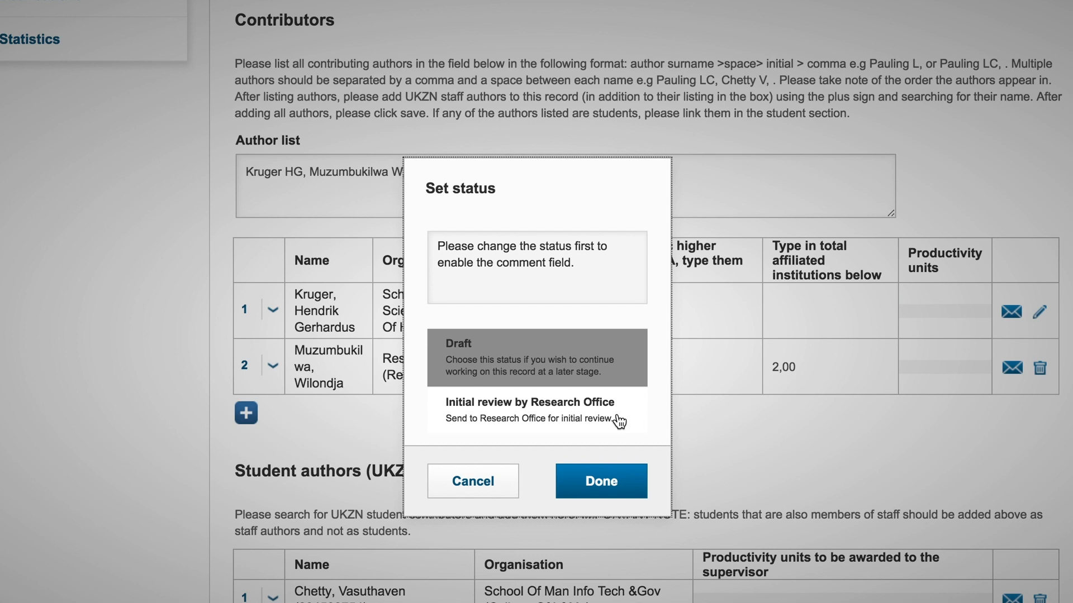
click(594, 412)
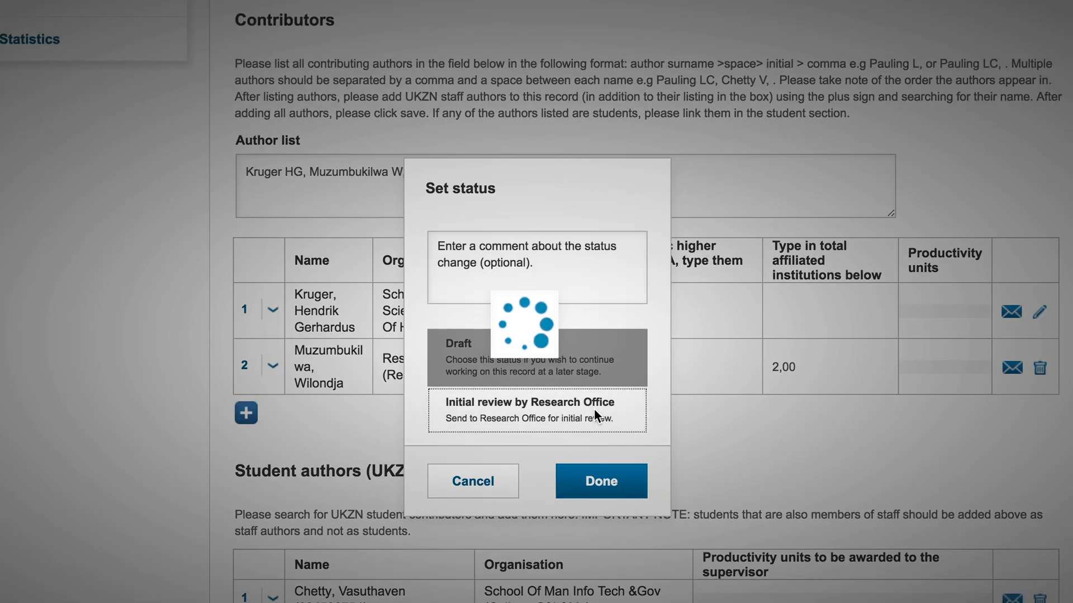